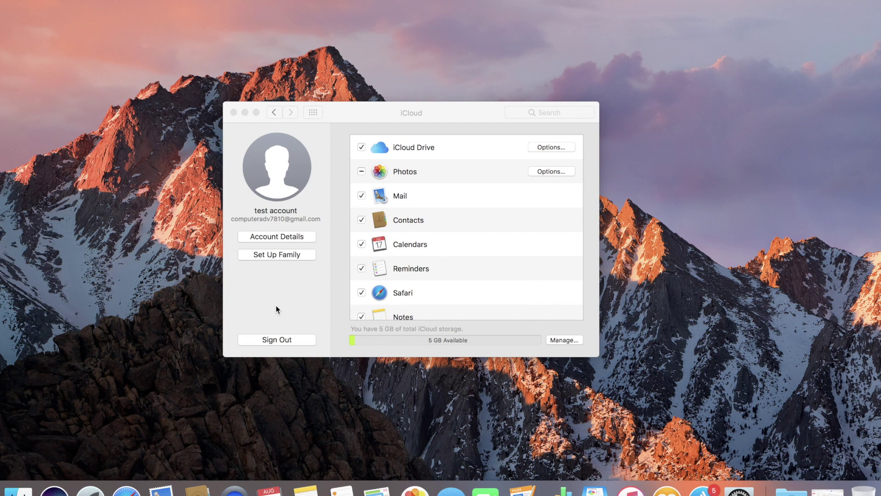
Choose Set Up Family in the iCloud pane to bring up the Family Sharing introduction
{"action": "left_click", "coordinate": [282, 254]}
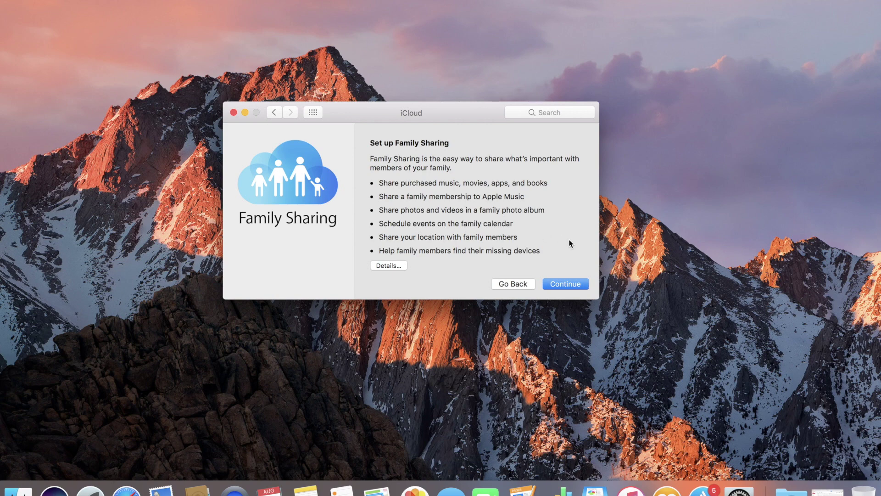
Continue past the introduction as the family organizer and agree to share purchases
{"action": "left_click", "coordinate": [575, 283]}
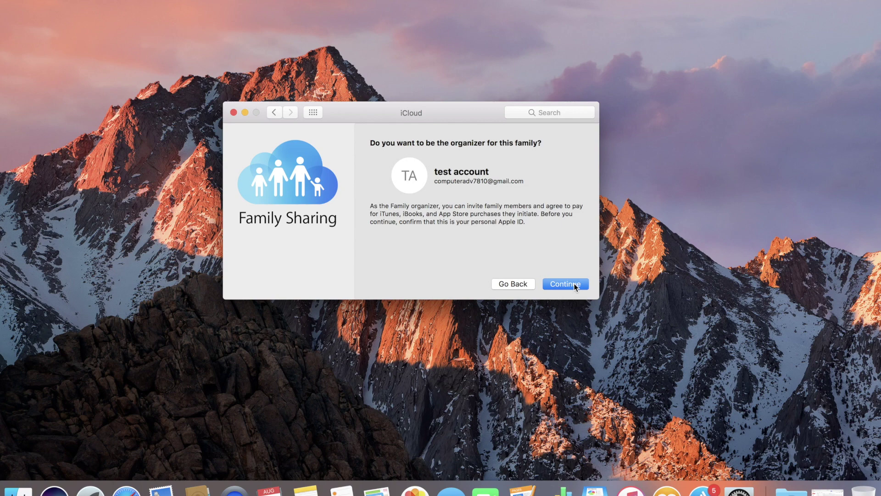
{"action": "left_click", "coordinate": [574, 283]}
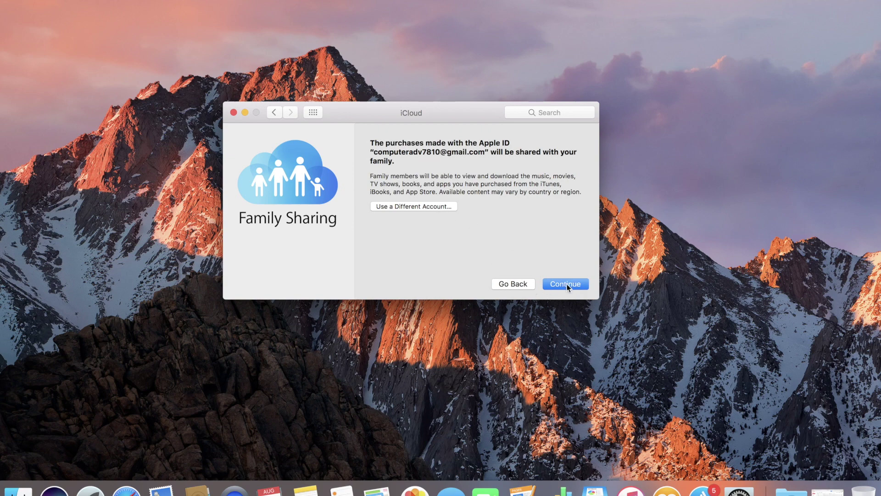
{"action": "left_click", "coordinate": [569, 286]}
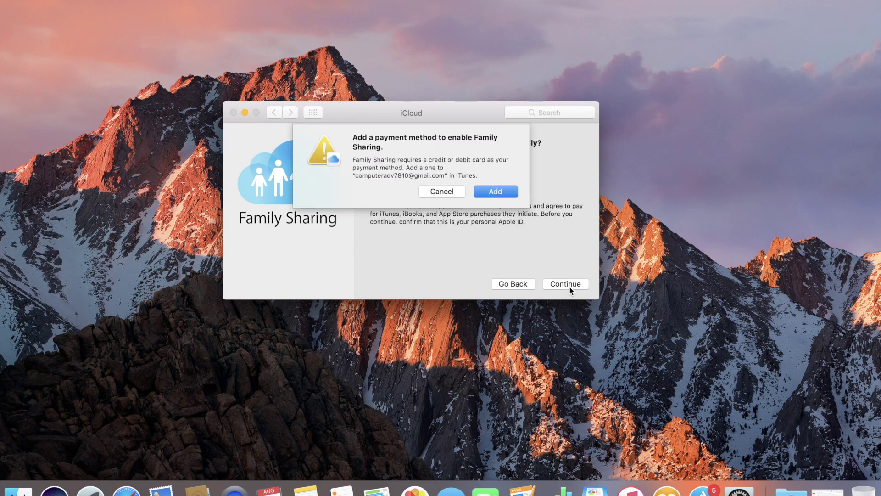
Cancel the payment-method alert and go back to the main iCloud pane
{"action": "left_click", "coordinate": [444, 195]}
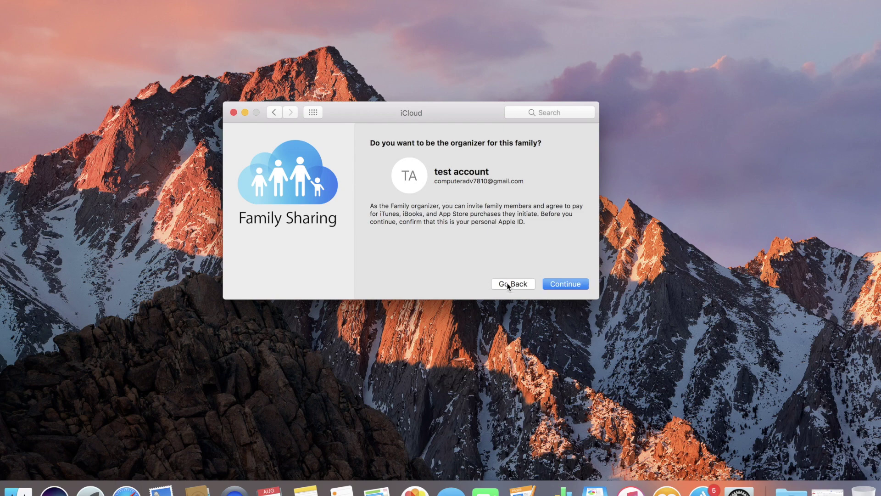
{"action": "left_click", "coordinate": [521, 284]}
{"action": "left_click", "coordinate": [522, 284]}
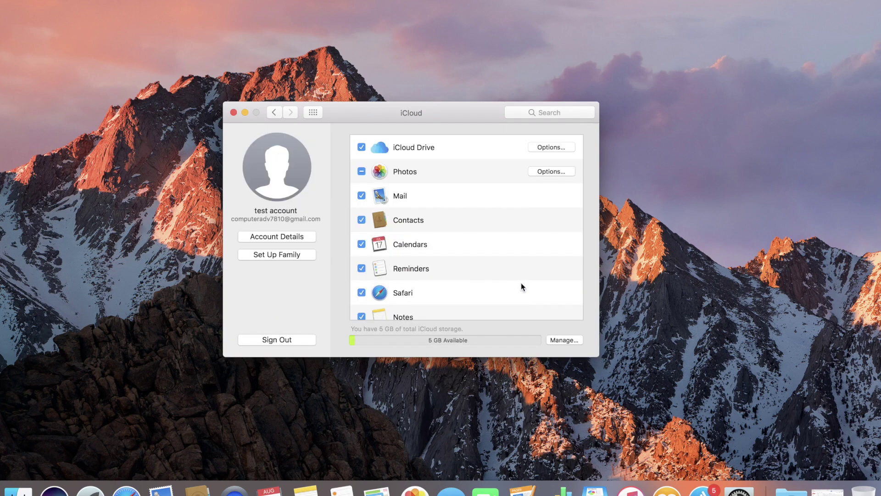
Close the iCloud preferences and launch the App Store from the Dock, showing the Store menu
{"action": "left_click", "coordinate": [233, 112]}
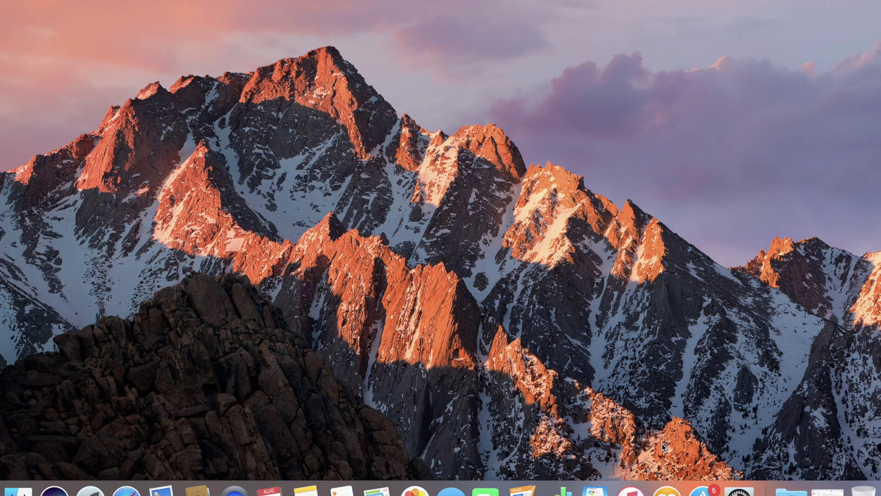
{"action": "left_click", "coordinate": [702, 490]}
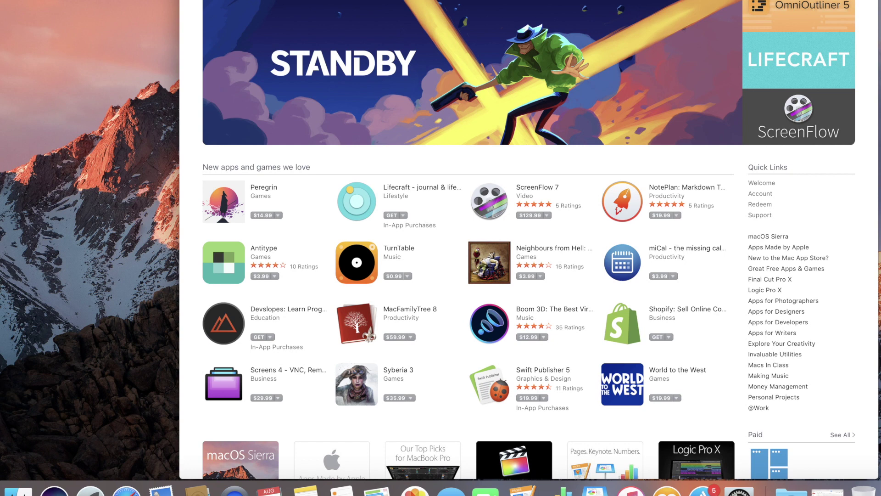
{"action": "left_click", "coordinate": [81, 0]}
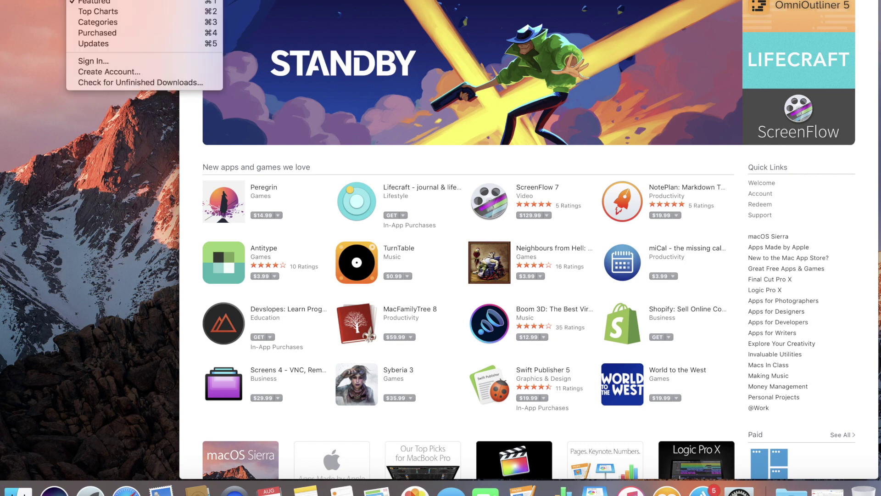
Sign in to the App Store with the organizer's Apple ID password and choose Review
{"action": "left_click", "coordinate": [86, 61]}
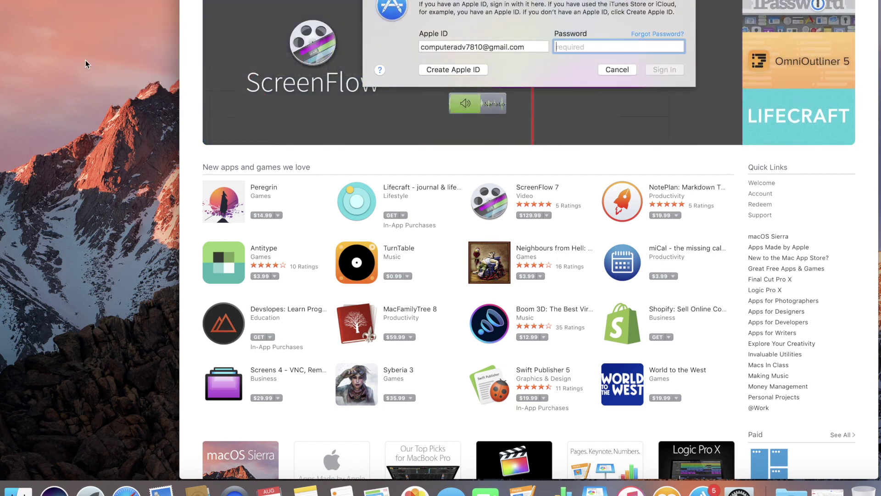
{"action": "type", "text": "•"}
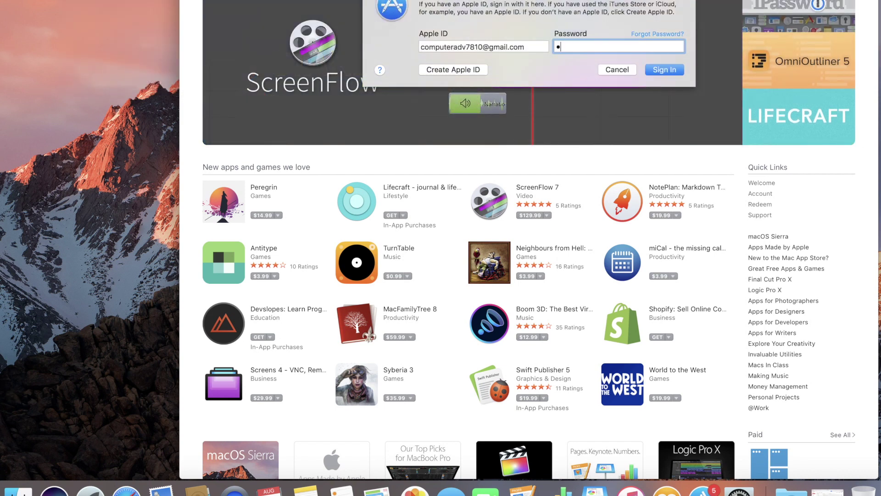
{"action": "type", "text": "••••"}
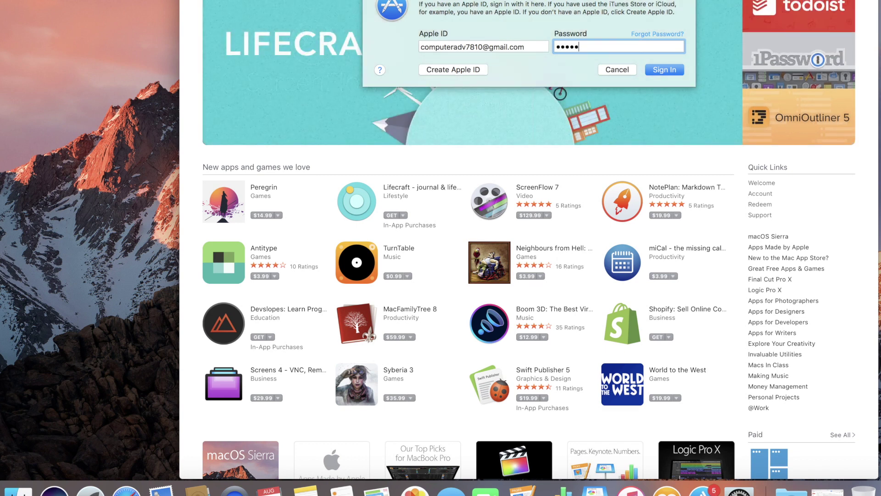
{"action": "type", "text": "•••••"}
{"action": "key", "text": "Return"}
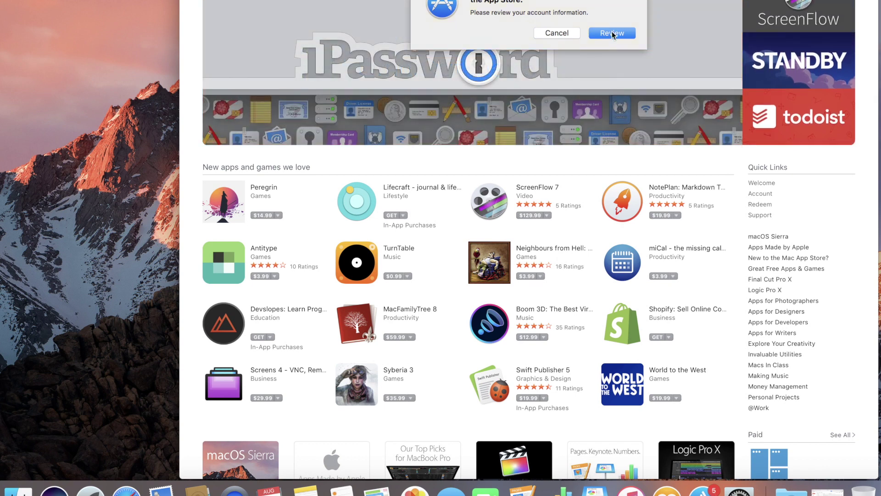
{"action": "left_click", "coordinate": [612, 33]}
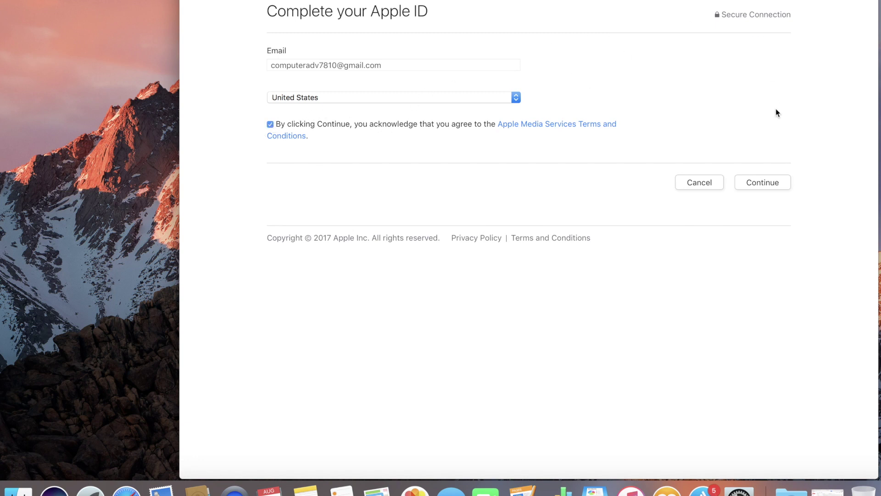
Accept the Apple Media Services terms and submit personal information with title Mr
{"action": "left_click", "coordinate": [764, 183]}
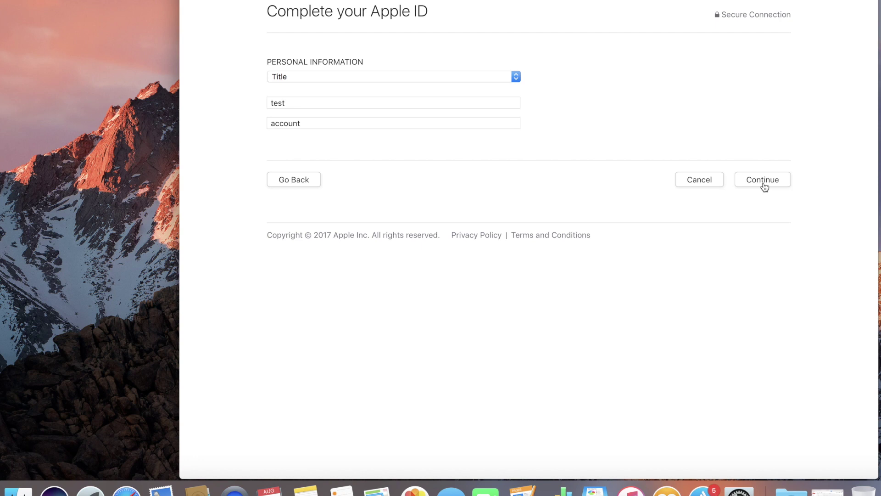
{"action": "left_click", "coordinate": [764, 185]}
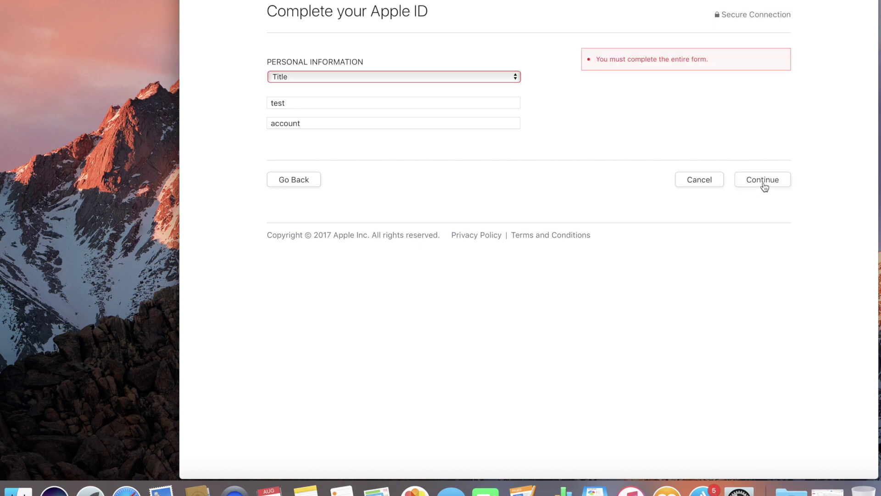
{"action": "left_click", "coordinate": [514, 76]}
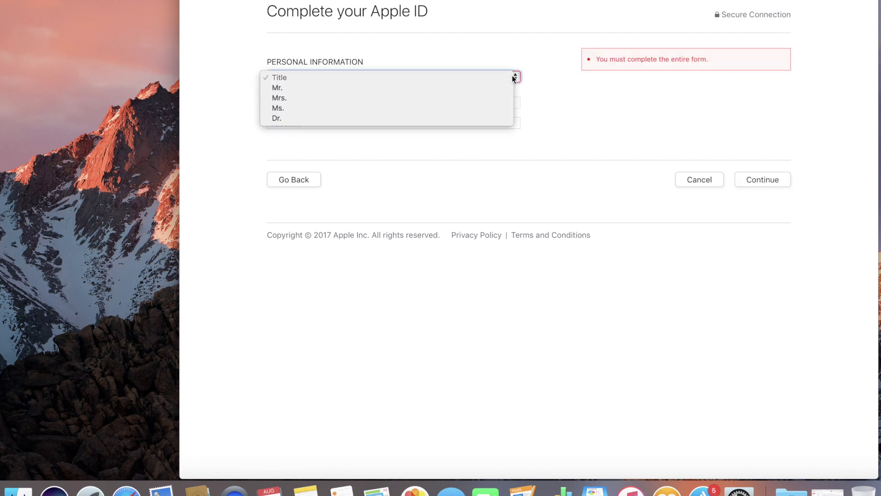
{"action": "left_click", "coordinate": [506, 87]}
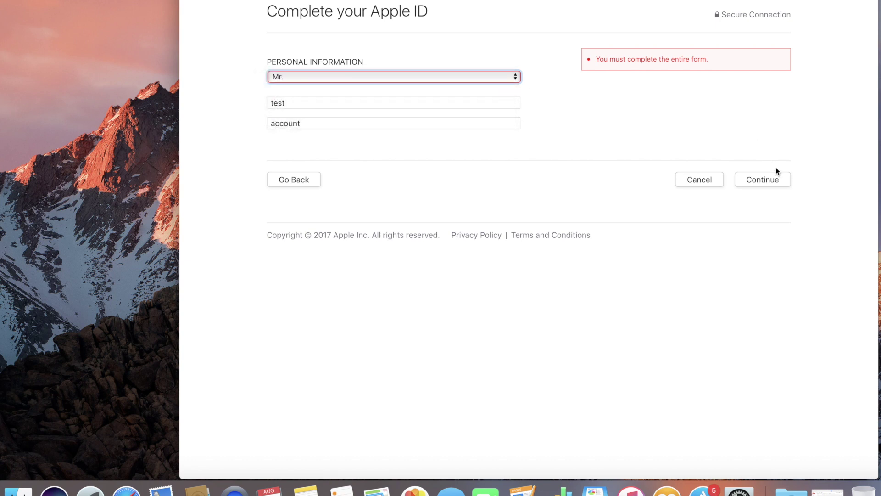
{"action": "left_click", "coordinate": [777, 181]}
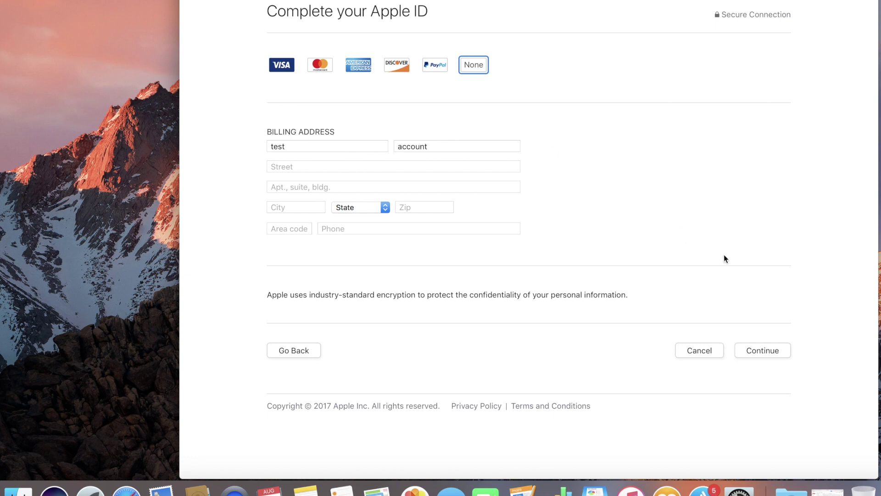
Set the payment method to None, pick a billing state, and finish the Apple ID
{"action": "left_click", "coordinate": [765, 351]}
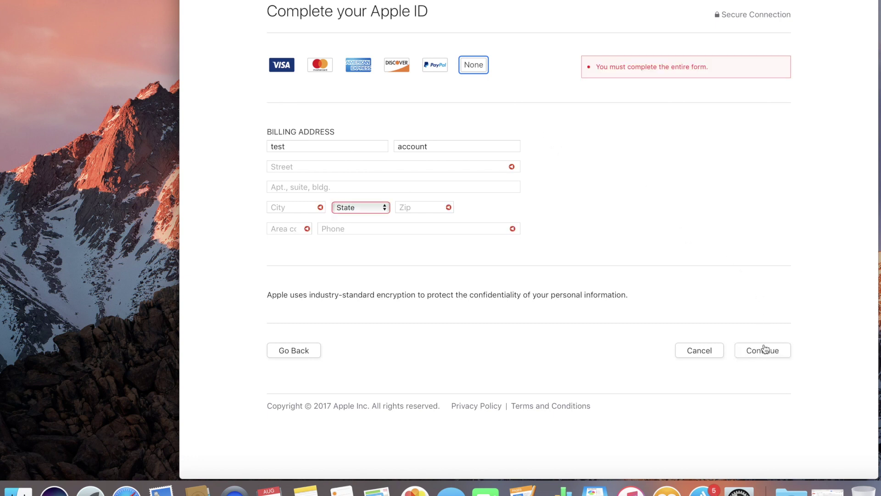
{"action": "left_click", "coordinate": [370, 206]}
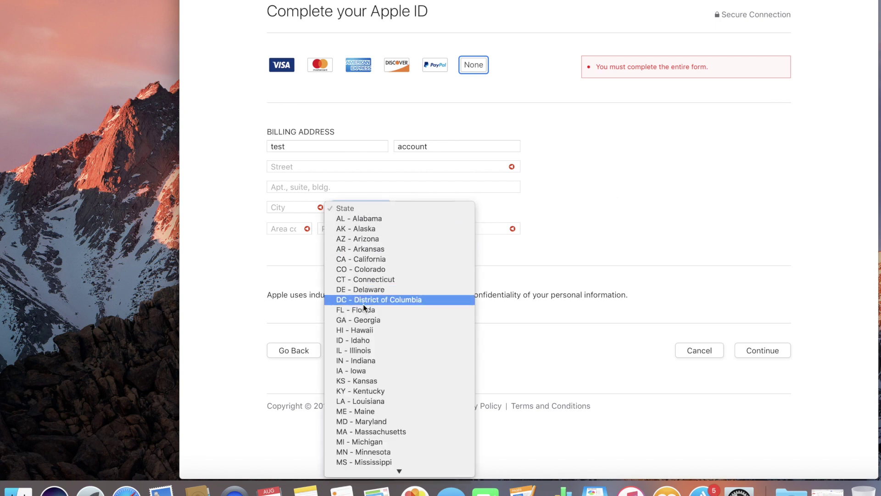
{"action": "left_click", "coordinate": [363, 310]}
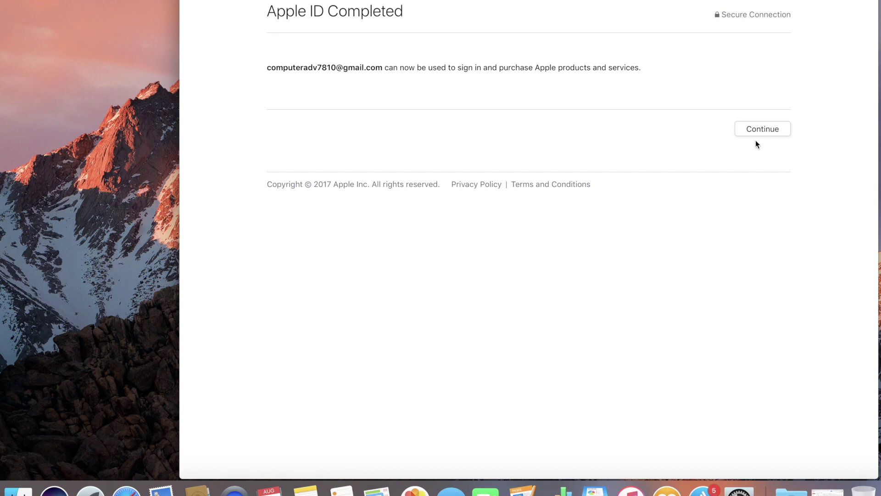
{"action": "left_click", "coordinate": [766, 131]}
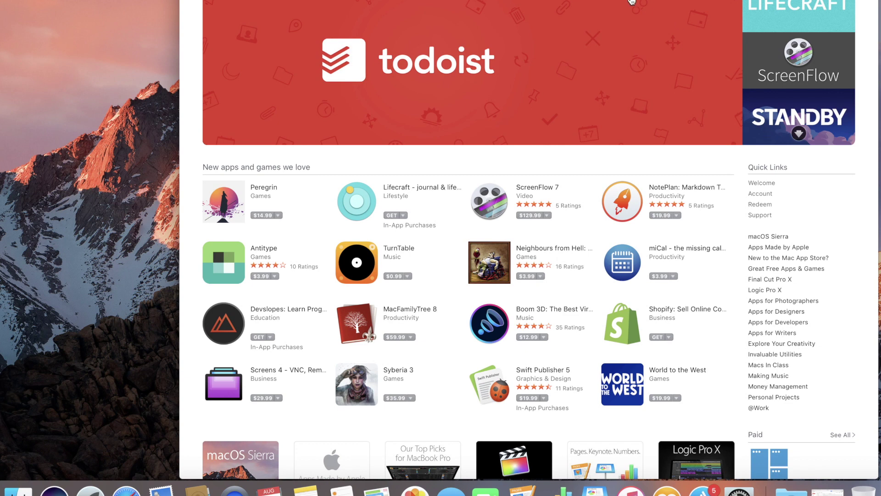
View the signed-in account via Store > View My Account, then launch iTunes from the Dock
{"action": "left_click", "coordinate": [83, 0]}
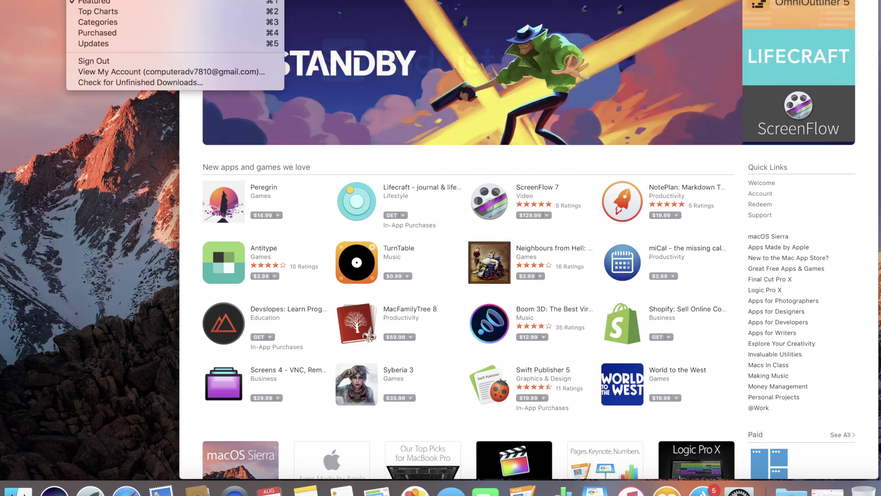
{"action": "left_click", "coordinate": [123, 76]}
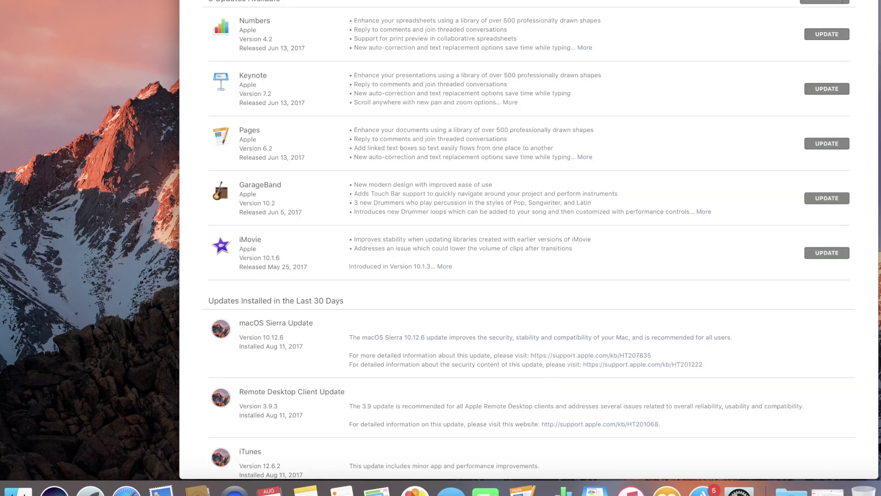
{"action": "left_click", "coordinate": [817, 3]}
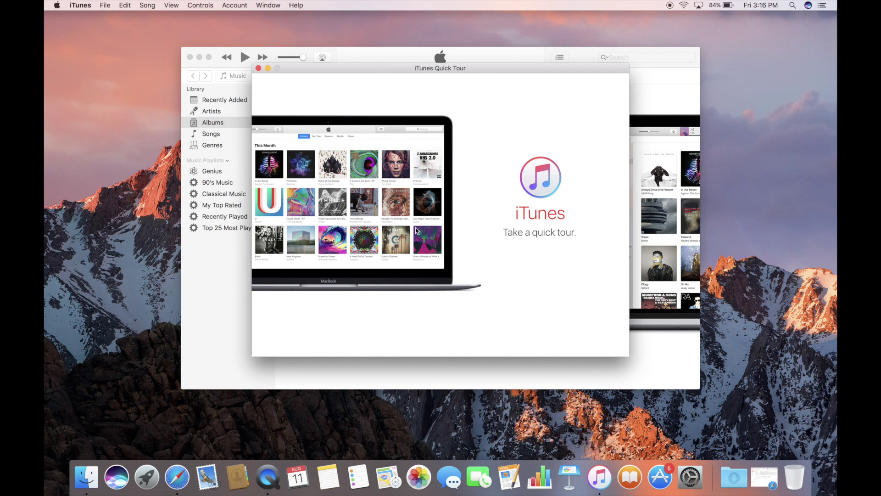
Close the iTunes Quick Tour and choose Account > Sign In to open the store sign-in
{"action": "left_click", "coordinate": [259, 68]}
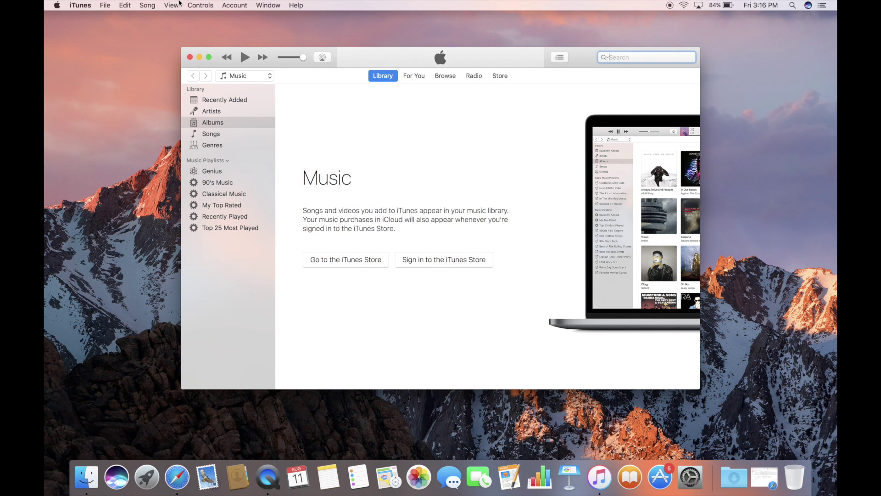
{"action": "left_click", "coordinate": [231, 6]}
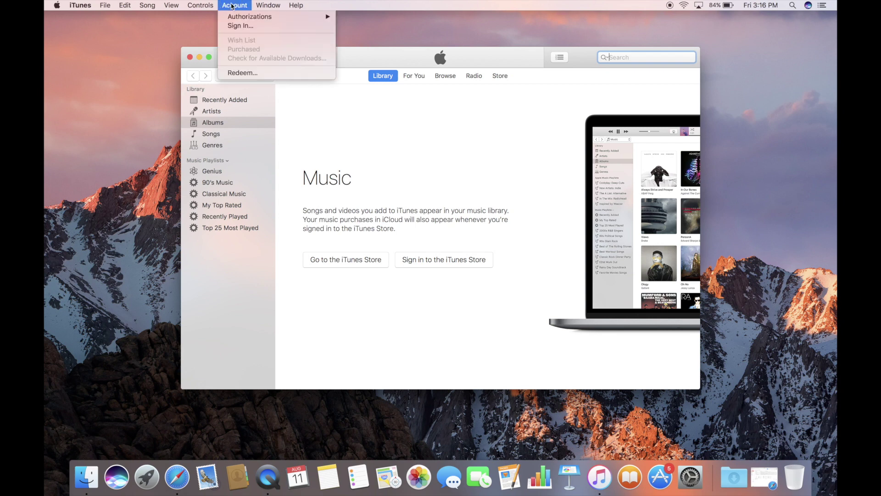
{"action": "left_click", "coordinate": [238, 26]}
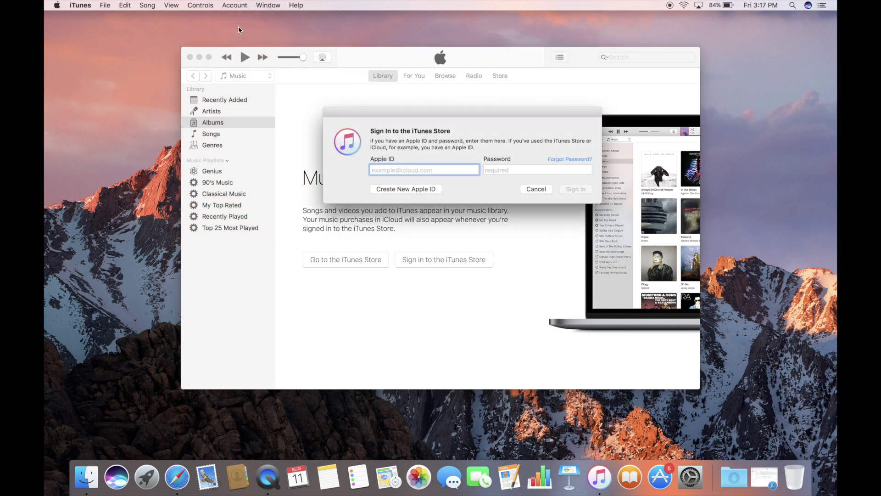
Enter the organizer's Apple ID e-mail and password to sign in to the iTunes Store
{"action": "key", "text": "Tab"}
{"action": "type", "text": "•••"}
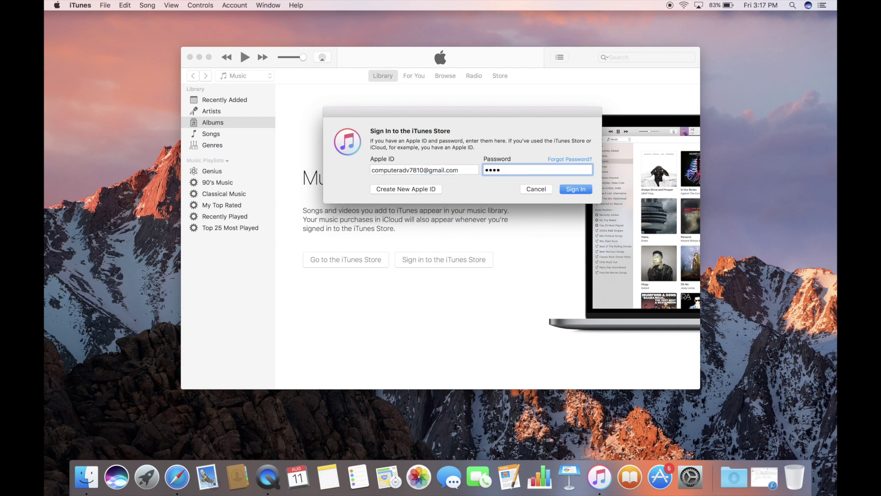
{"action": "type", "text": "•••••••"}
{"action": "key", "text": "Return"}
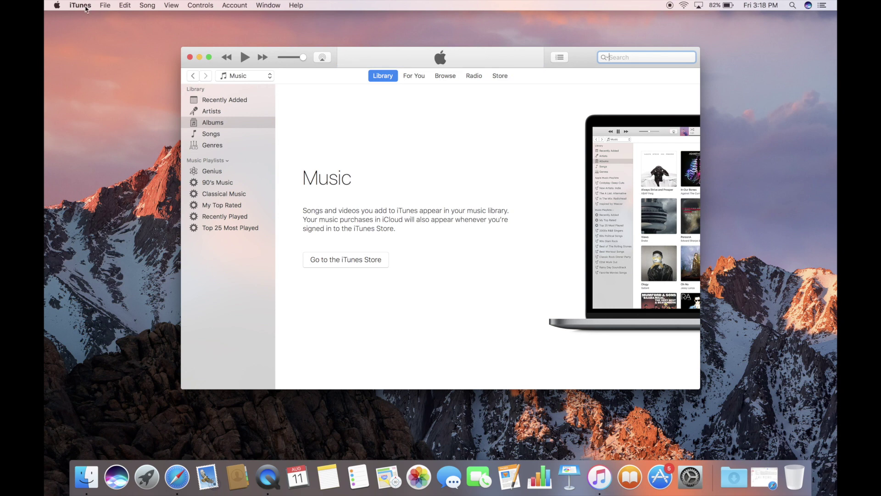
{"action": "left_click", "coordinate": [237, 5]}
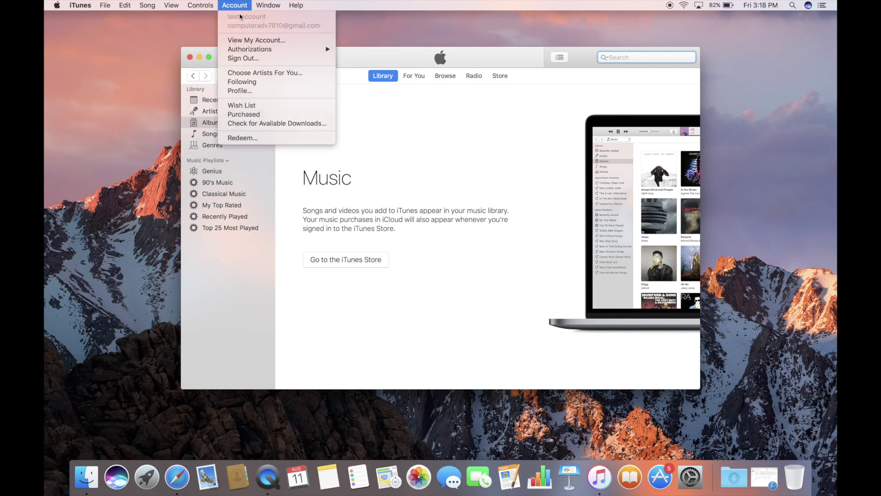
{"action": "mouse_move", "coordinate": [260, 53]}
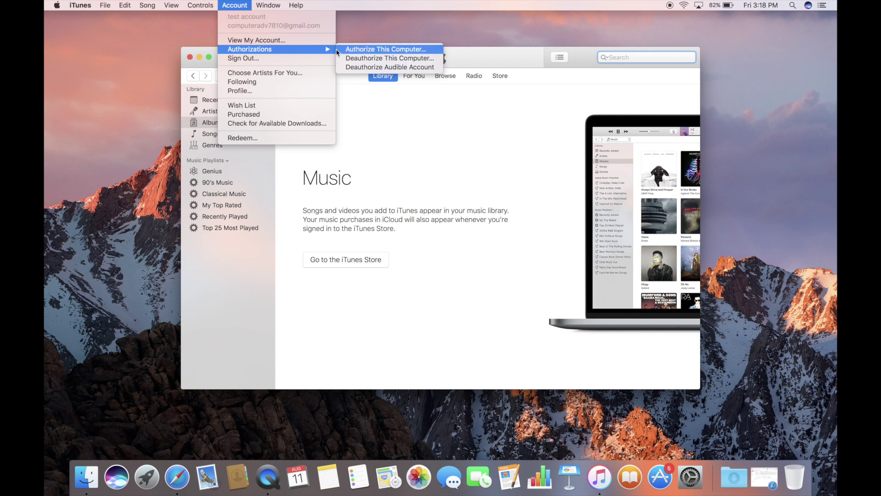
{"action": "left_click", "coordinate": [138, 28]}
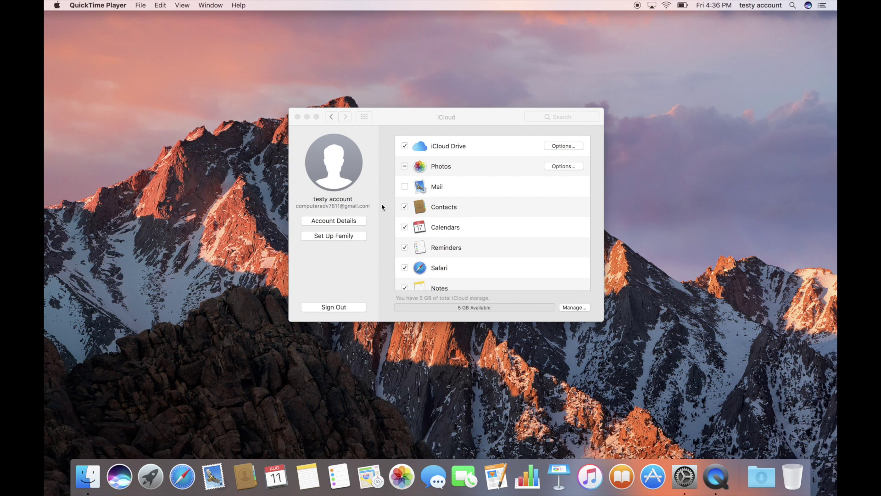
Start Set Up Family again, confirm organizer role, and agree to share purchases
{"action": "left_click", "coordinate": [347, 238]}
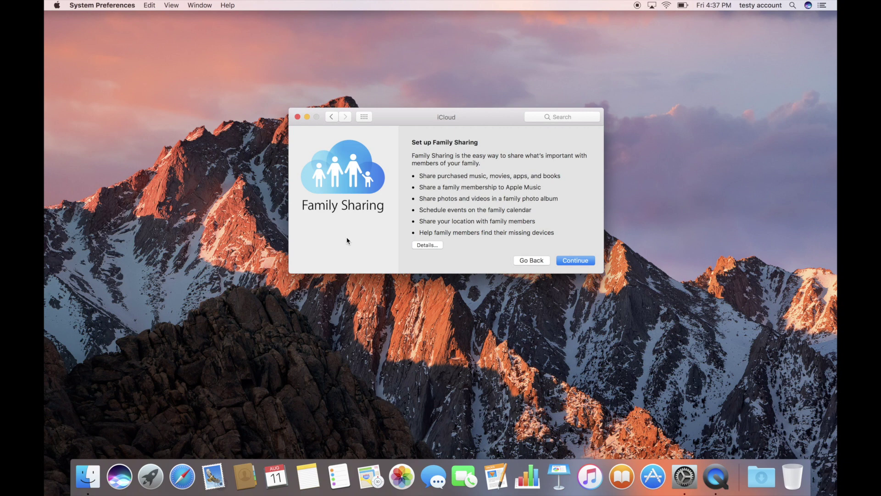
{"action": "left_click", "coordinate": [568, 261]}
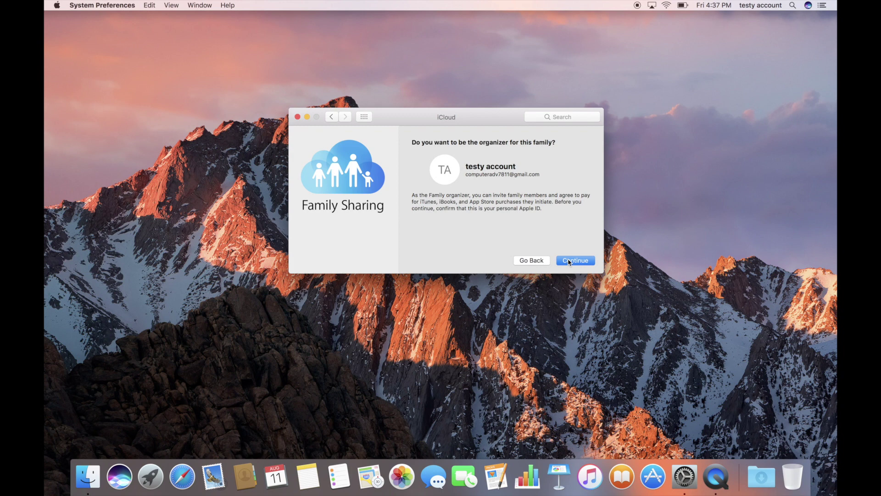
{"action": "left_click", "coordinate": [569, 262]}
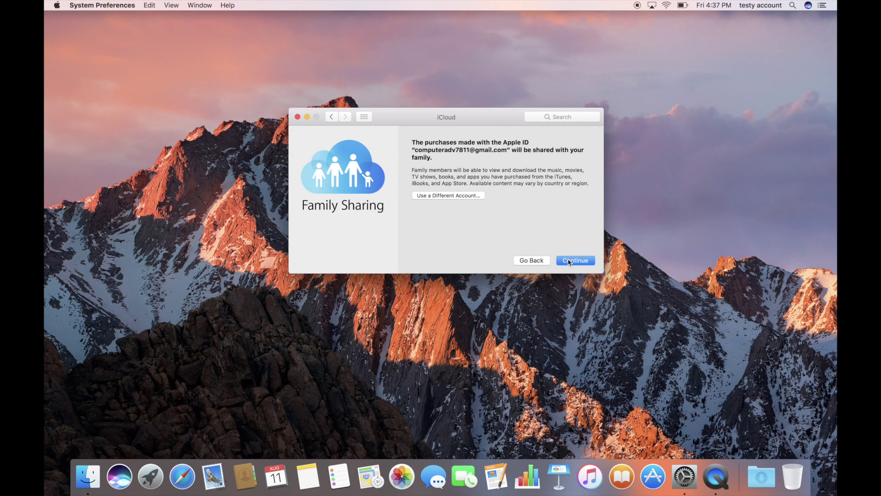
{"action": "left_click", "coordinate": [569, 260]}
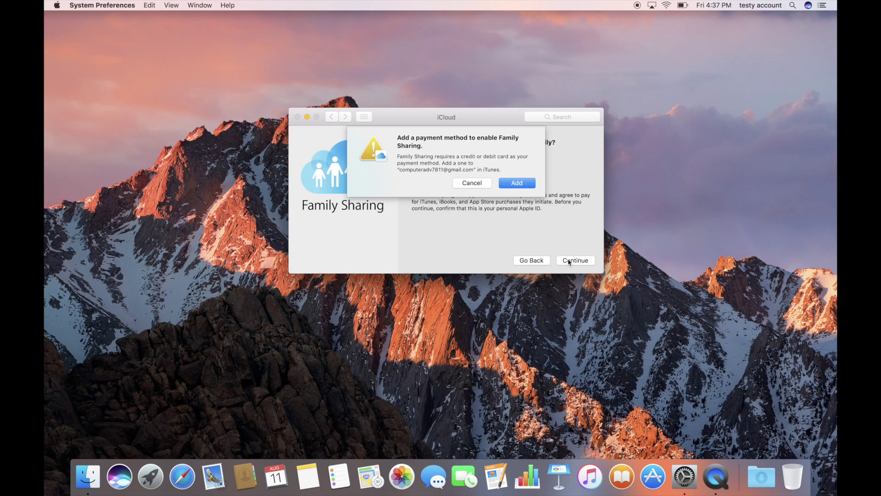
Choose Add for a payment method, then agree to the iTunes licence and library-sharing terms
{"action": "left_click", "coordinate": [528, 185]}
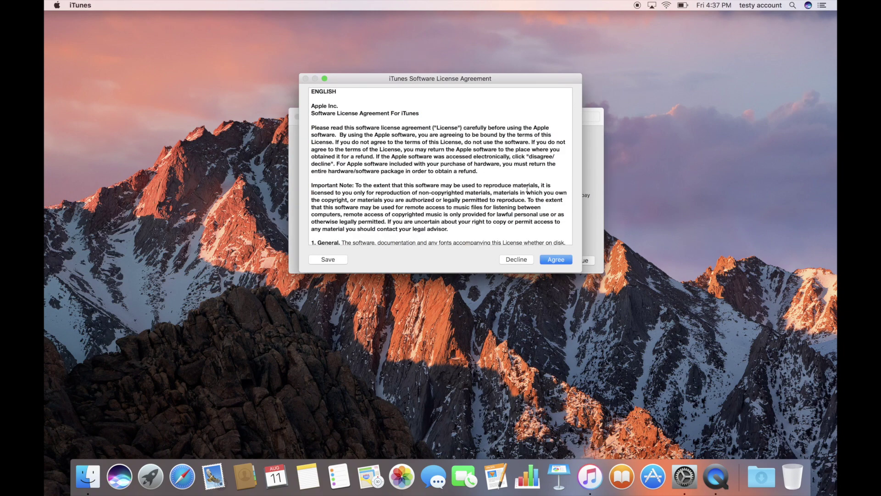
{"action": "left_click", "coordinate": [561, 262]}
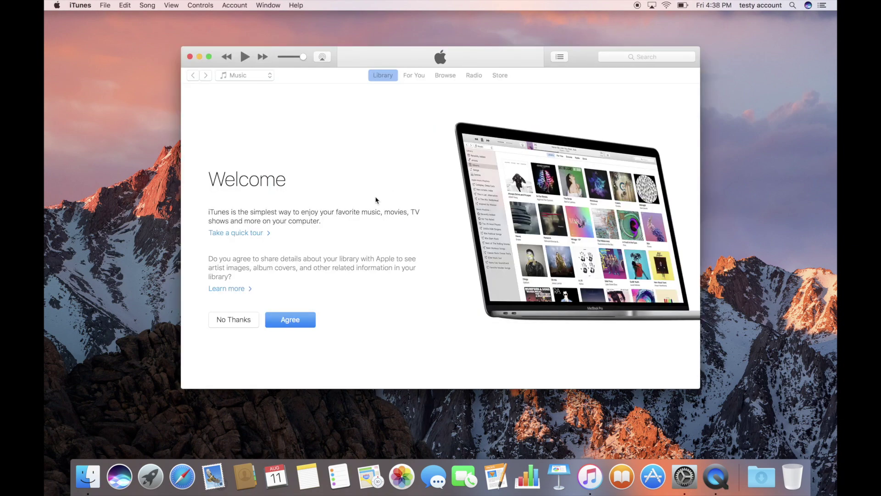
{"action": "left_click", "coordinate": [301, 323]}
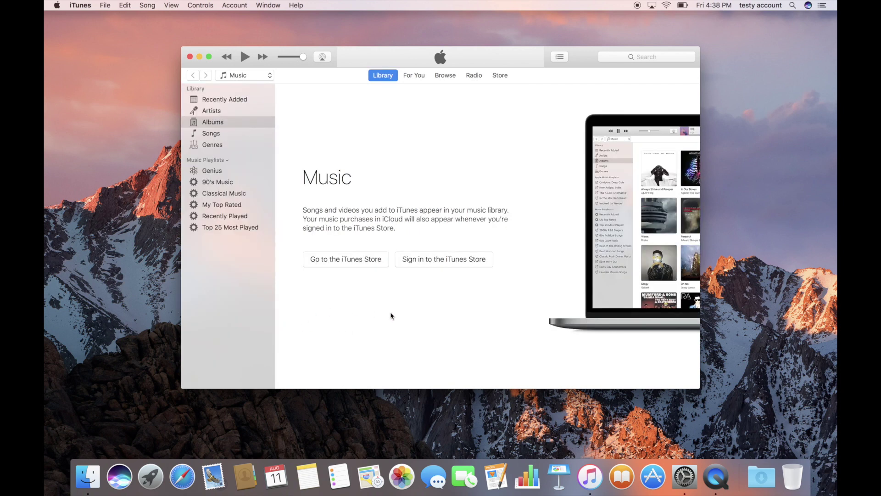
Sign in to the iTunes Store with the Apple ID e-mail and password, then choose Review
{"action": "left_click", "coordinate": [448, 260]}
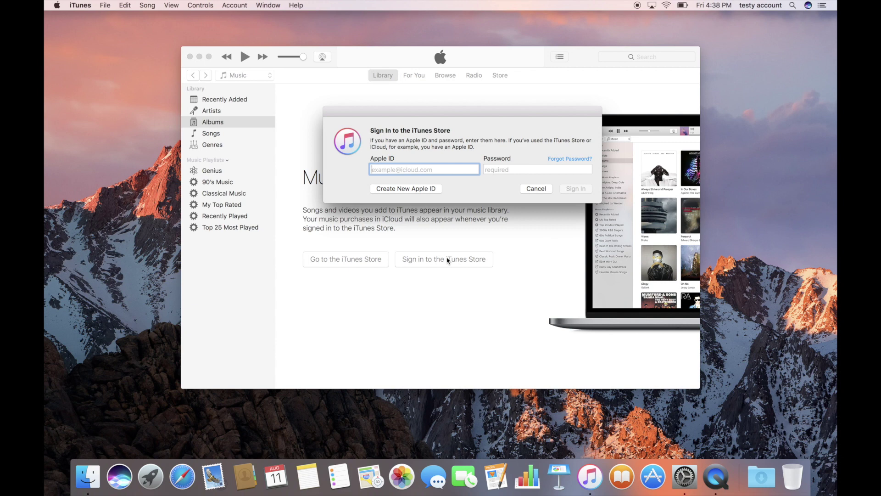
{"action": "key", "text": "Tab"}
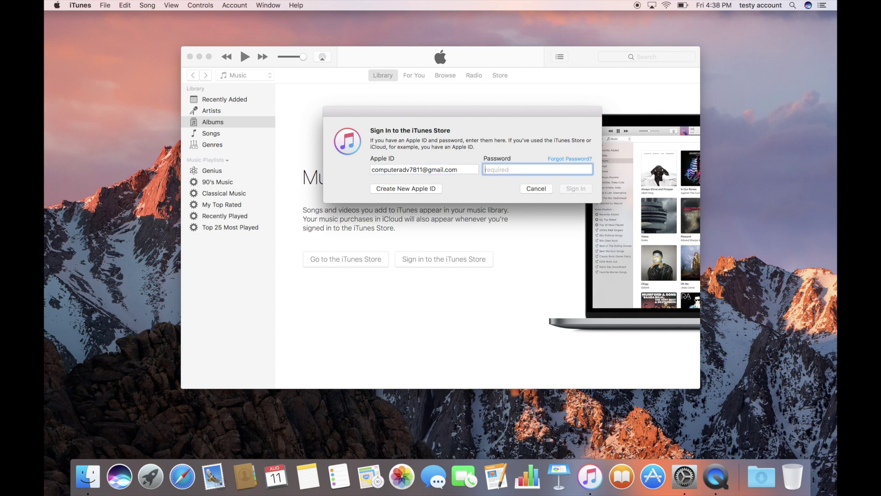
{"action": "type", "text": "••••••"}
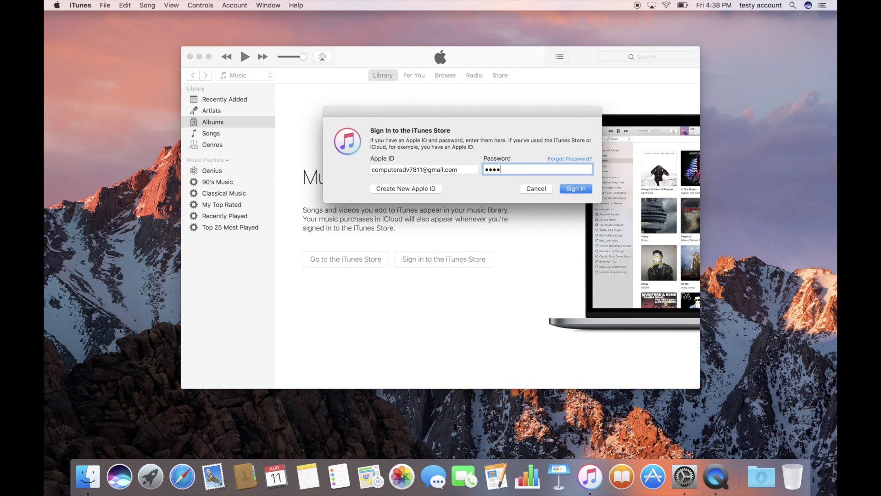
{"action": "type", "text": "••••"}
{"action": "key", "text": "Return"}
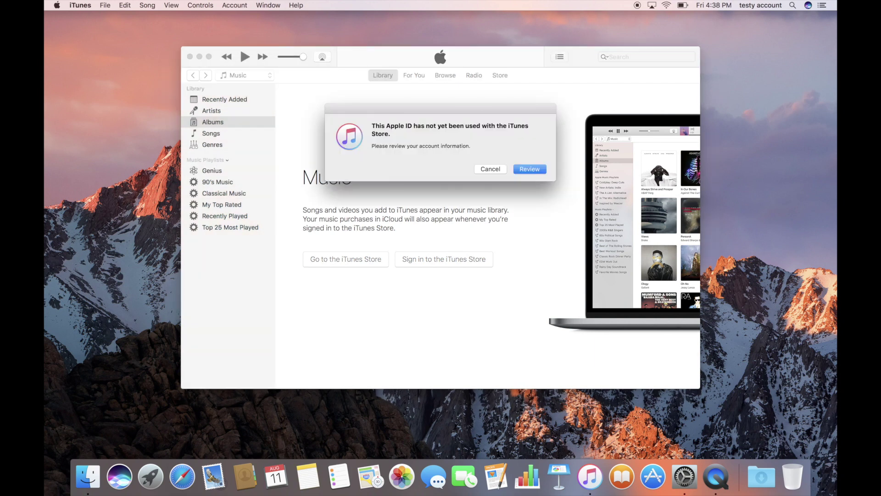
{"action": "left_click", "coordinate": [530, 169]}
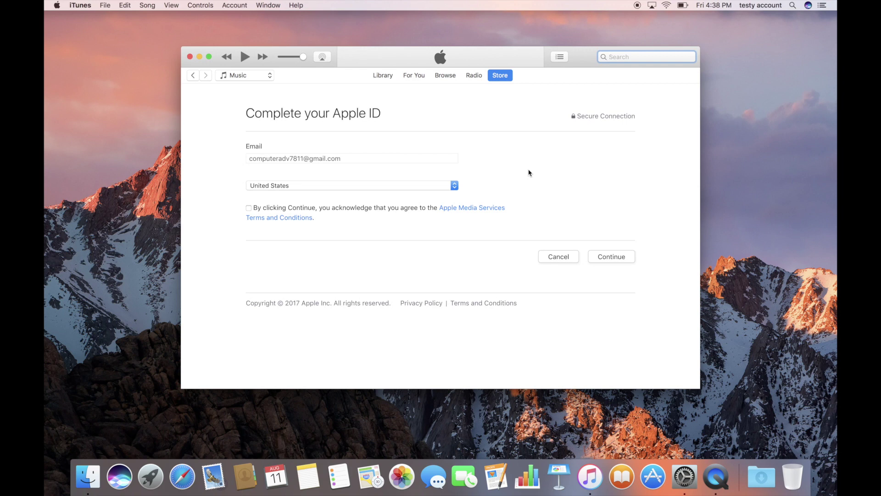
Accept the Apple Media Services terms and set the title to Mr. on the personal information page
{"action": "left_click", "coordinate": [250, 208]}
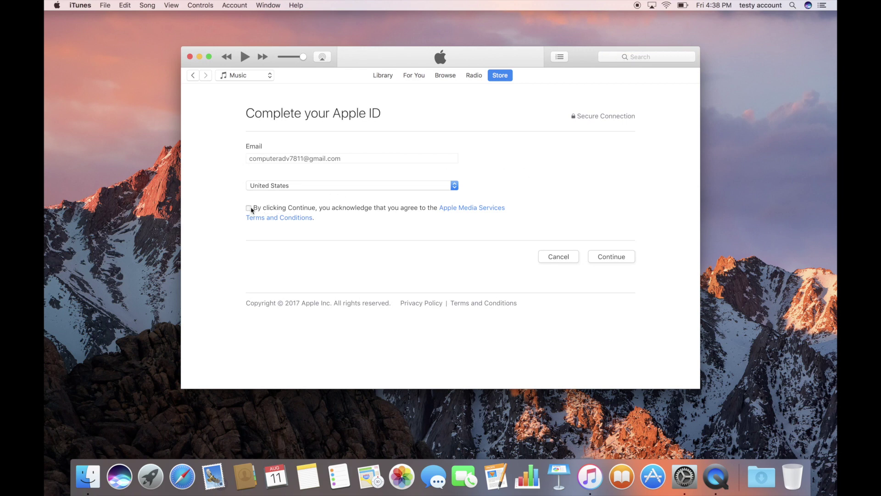
{"action": "left_click", "coordinate": [611, 256]}
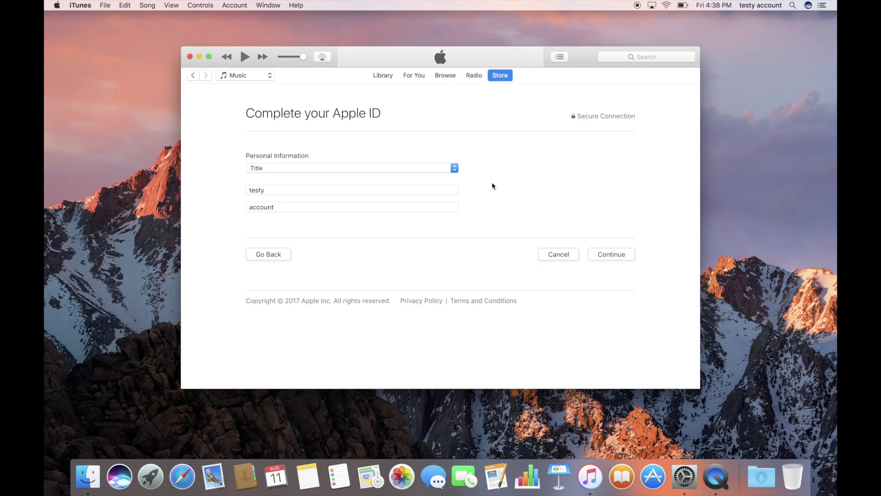
{"action": "left_click", "coordinate": [455, 168]}
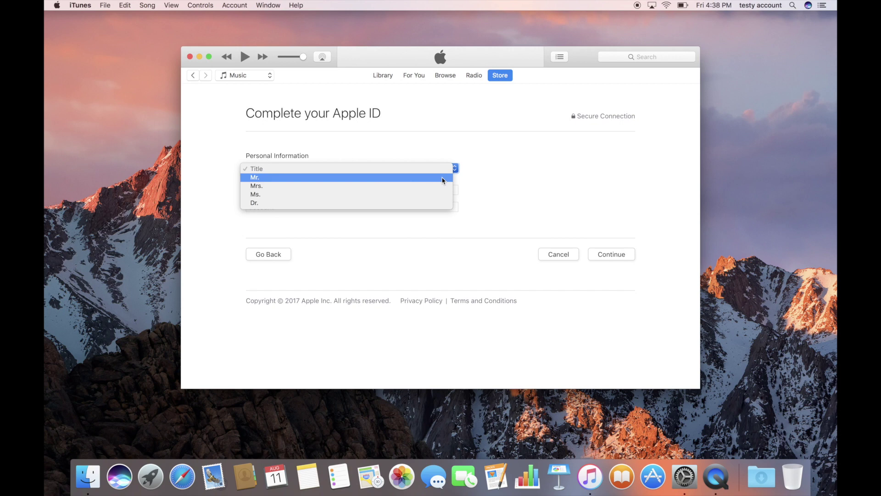
{"action": "left_click", "coordinate": [443, 178]}
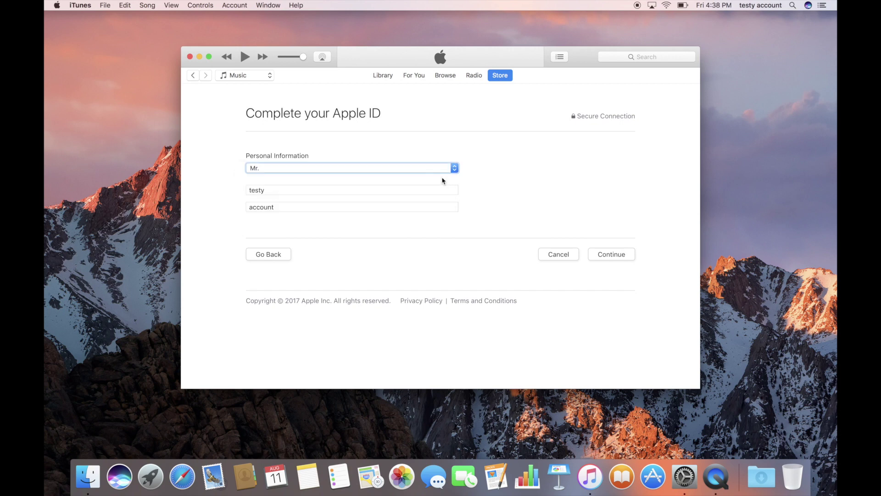
{"action": "left_click", "coordinate": [609, 254]}
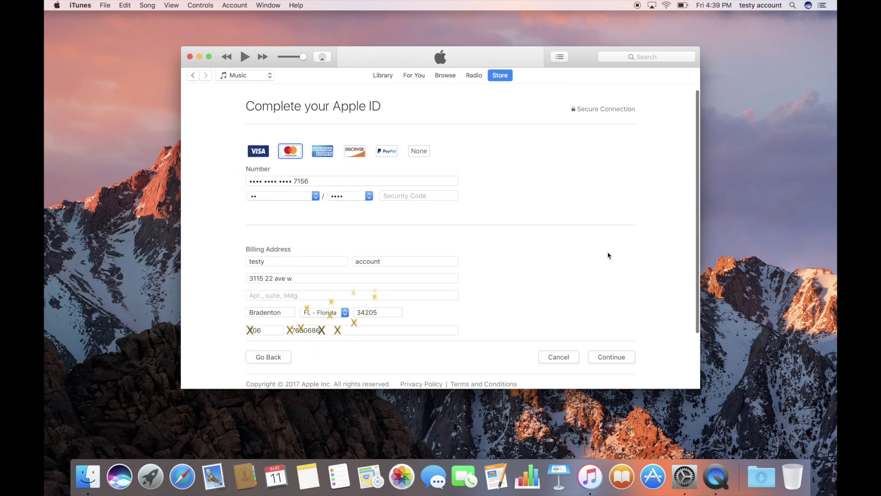
Enter the card security code, finish creating the Apple ID, and minimize iTunes
{"action": "left_click", "coordinate": [435, 196]}
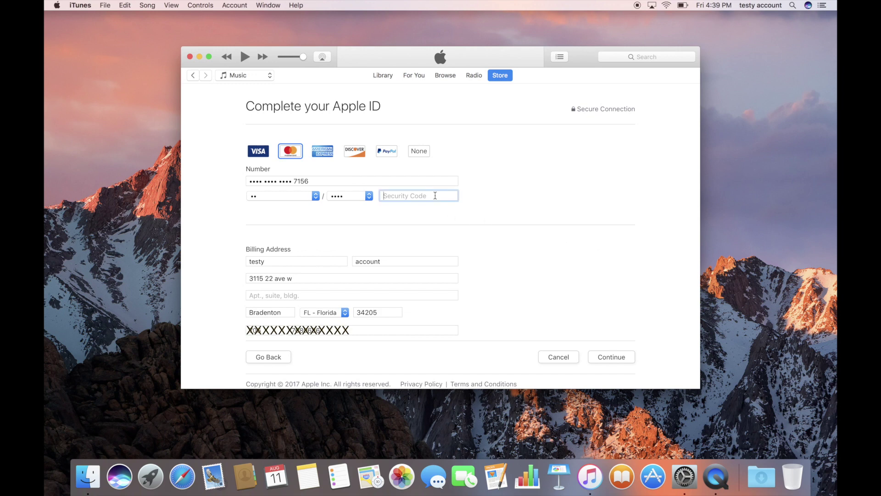
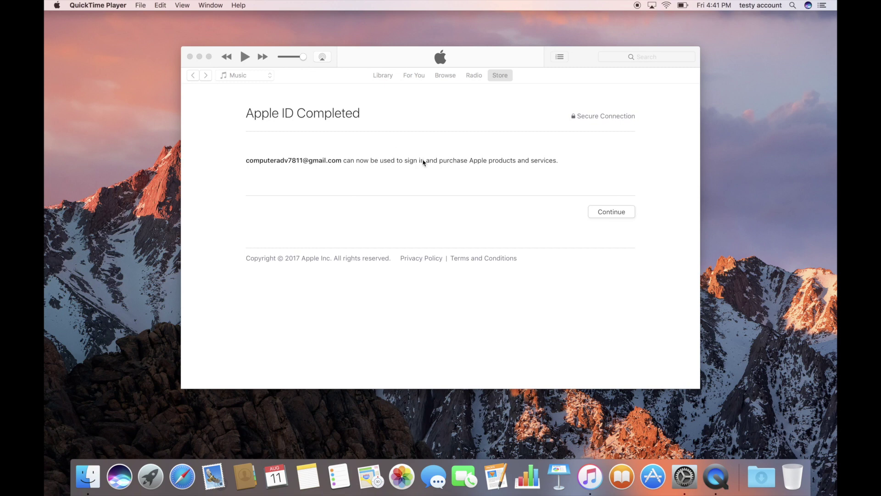
{"action": "left_click", "coordinate": [602, 211]}
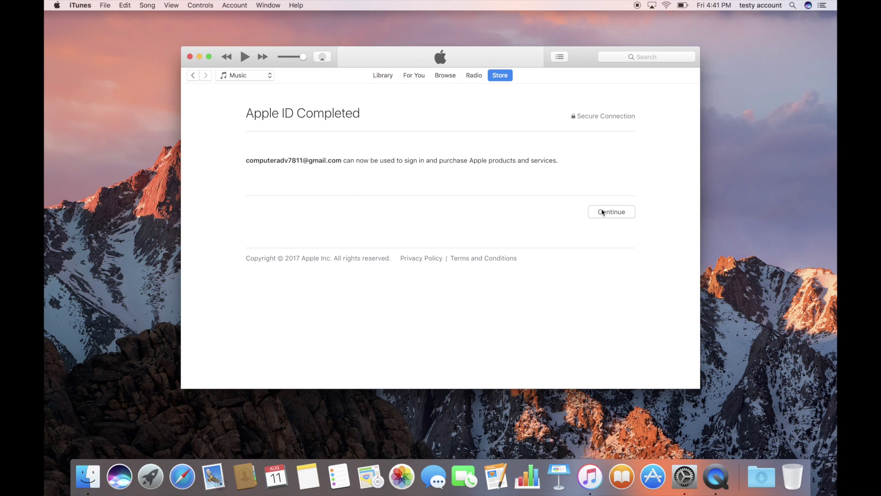
{"action": "left_click", "coordinate": [603, 212]}
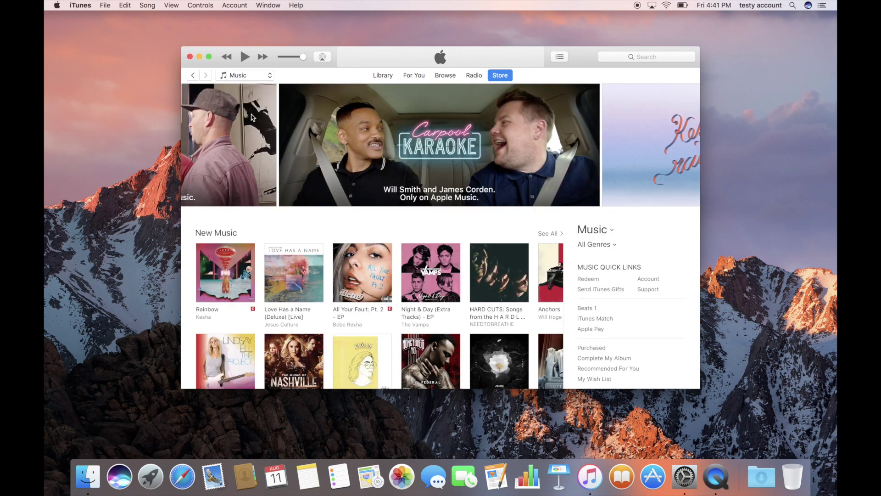
{"action": "left_click", "coordinate": [200, 57]}
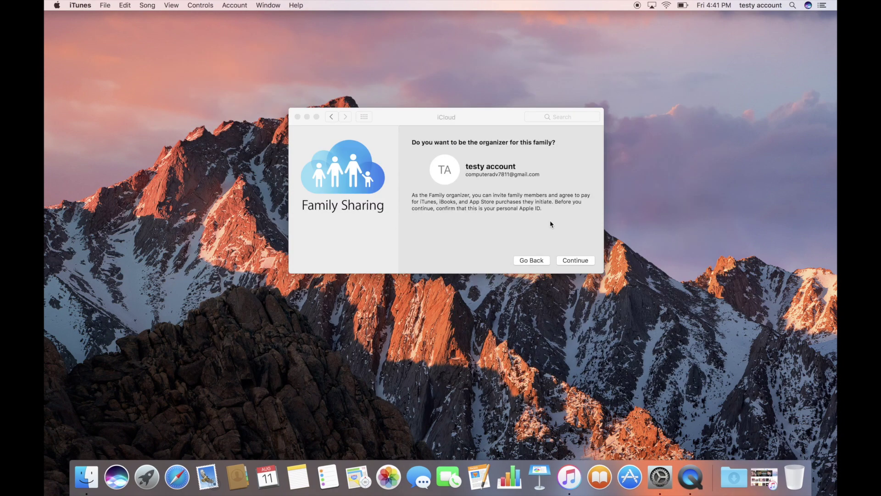
Become the family organizer, share and pay for family purchases, and share your location
{"action": "left_click", "coordinate": [573, 260]}
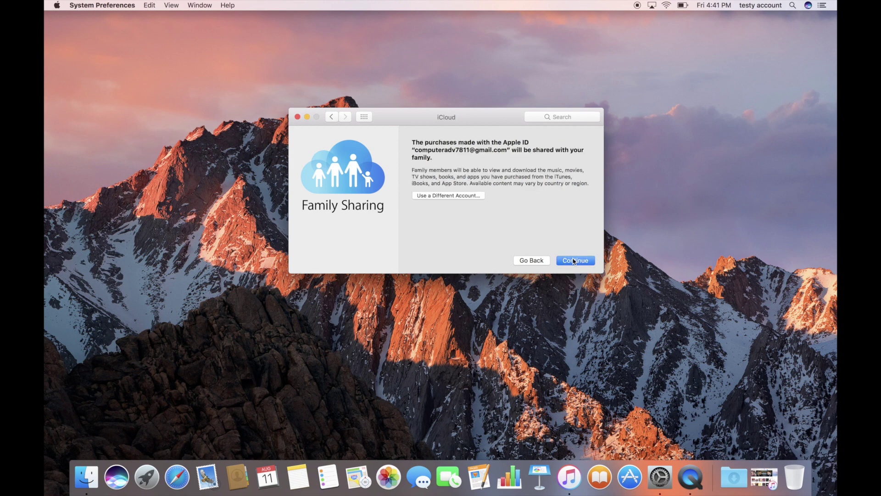
{"action": "left_click", "coordinate": [573, 260]}
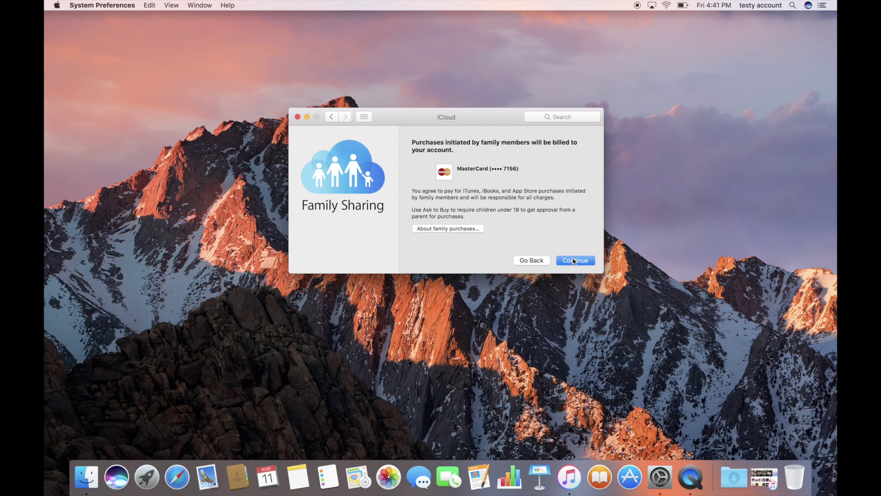
{"action": "left_click", "coordinate": [574, 260]}
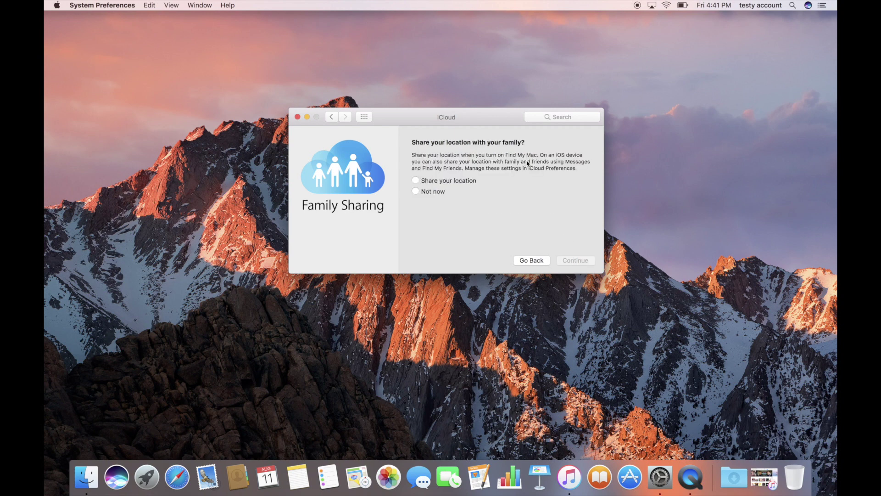
{"action": "left_click", "coordinate": [415, 182]}
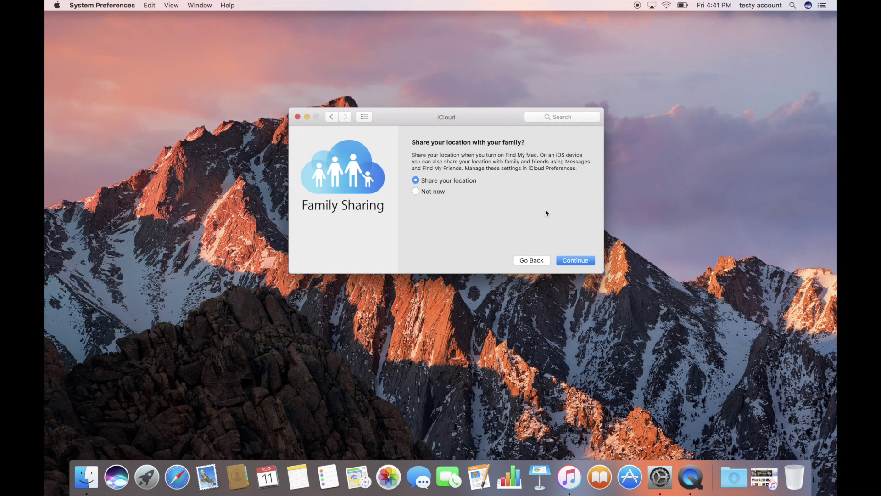
{"action": "left_click", "coordinate": [573, 262]}
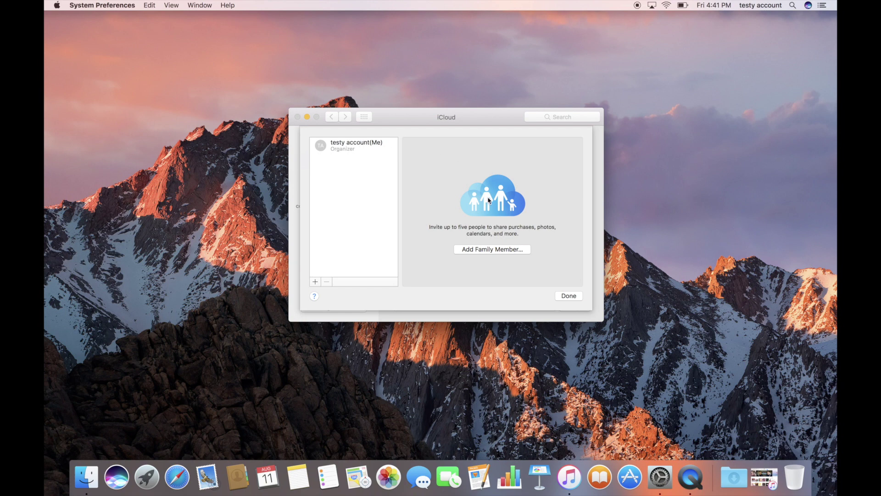
Add a family member by entering the adult's Apple ID e-mail, then type the card security code
{"action": "left_click", "coordinate": [505, 252]}
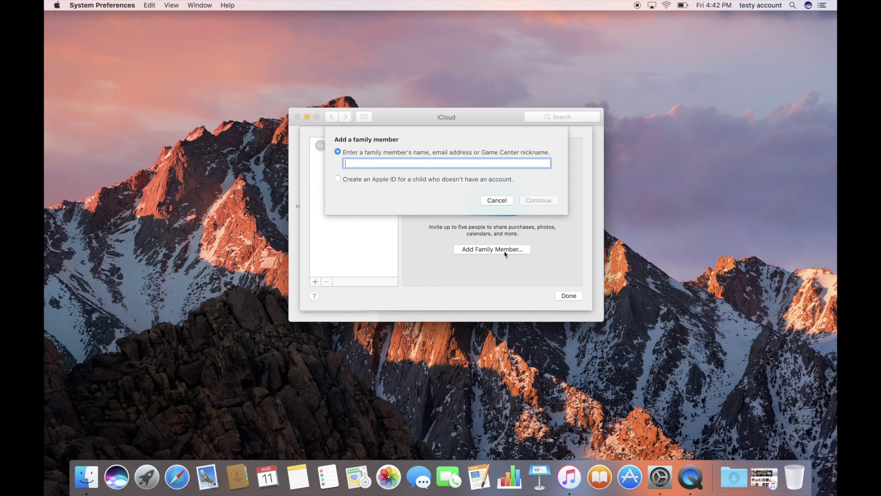
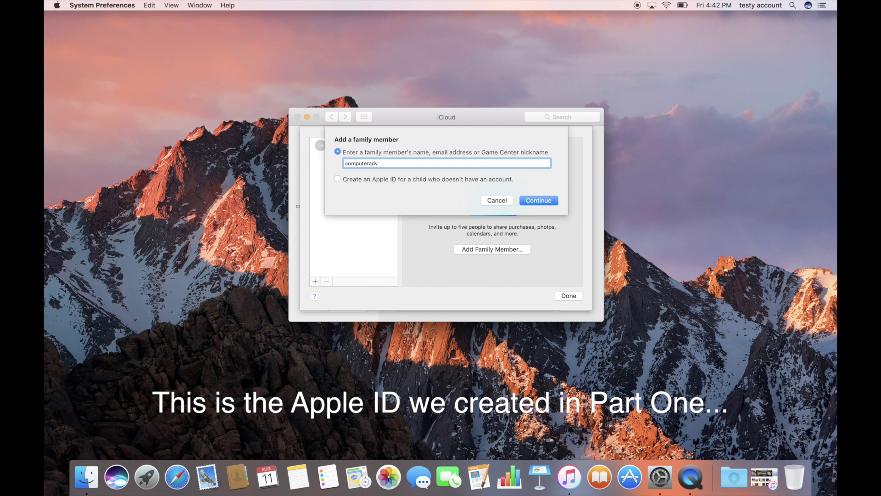
{"action": "left_click", "coordinate": [551, 204]}
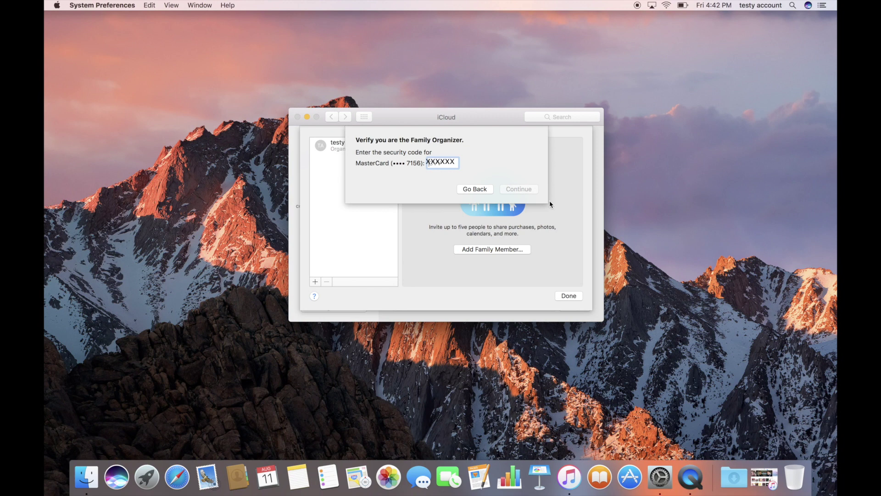
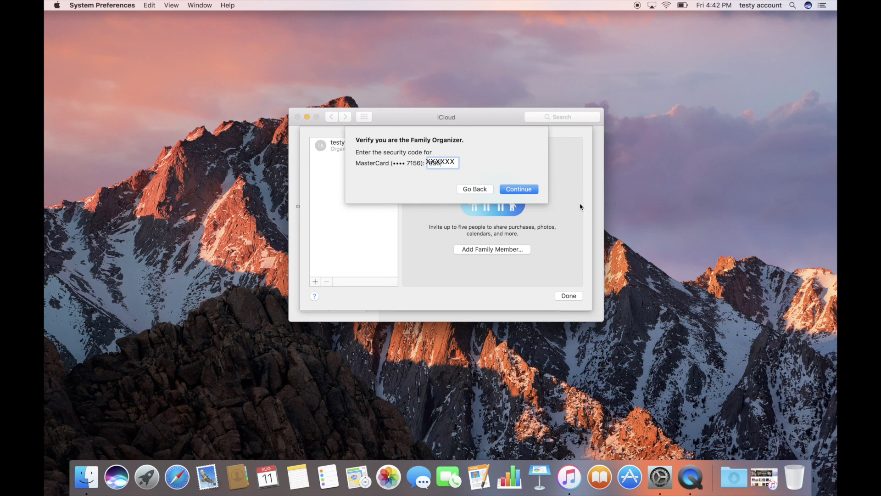
Submit the card security code, then enter the invited member's Apple ID password to join now
{"action": "left_click", "coordinate": [526, 193]}
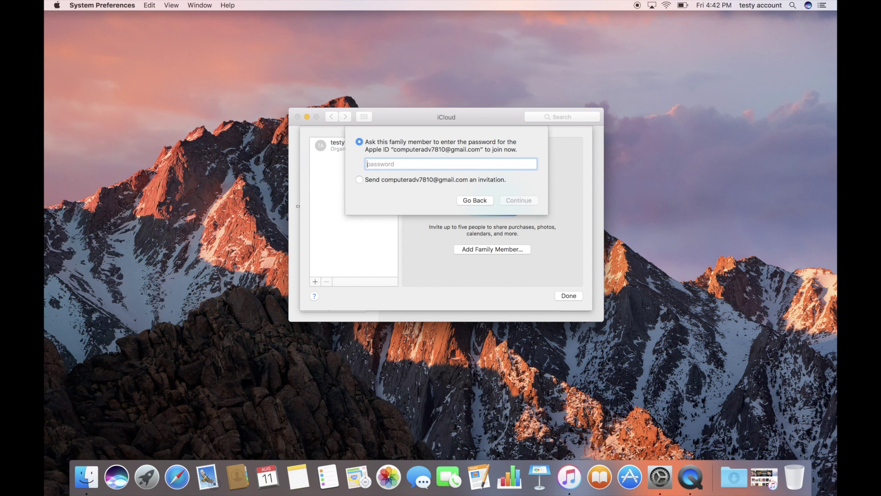
{"action": "type", "text": "••"}
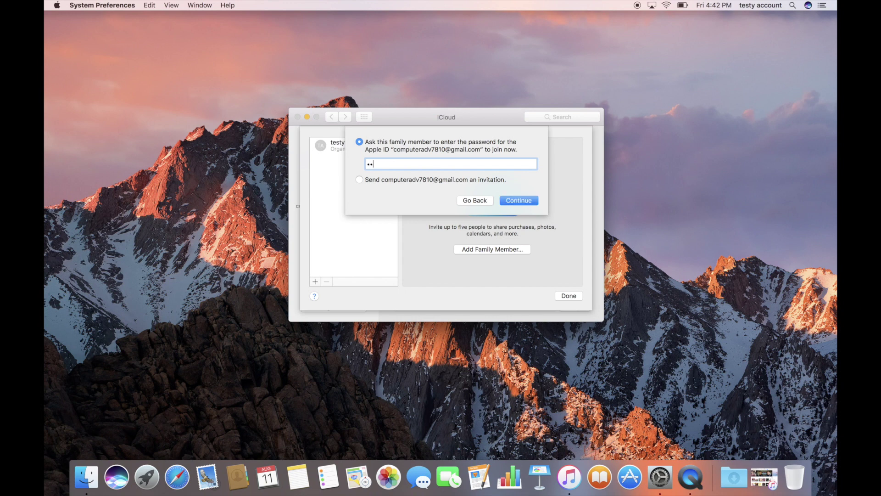
{"action": "type", "text": "••••••••"}
{"action": "left_click", "coordinate": [527, 204]}
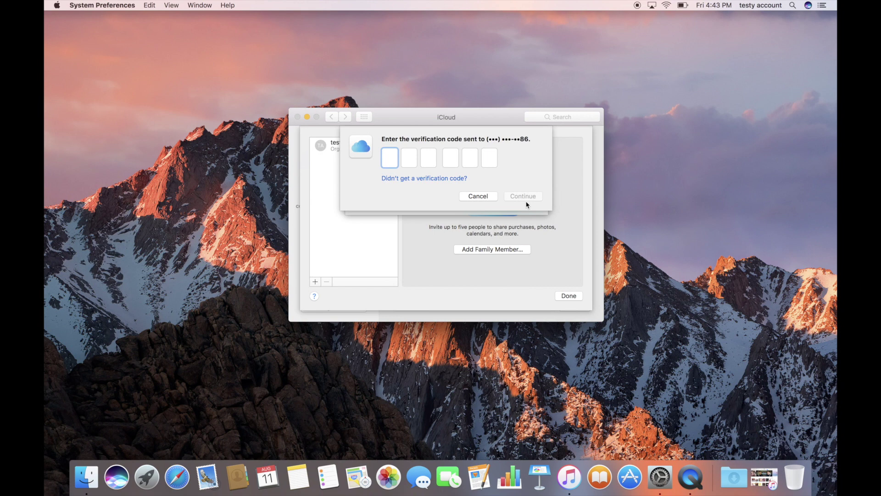
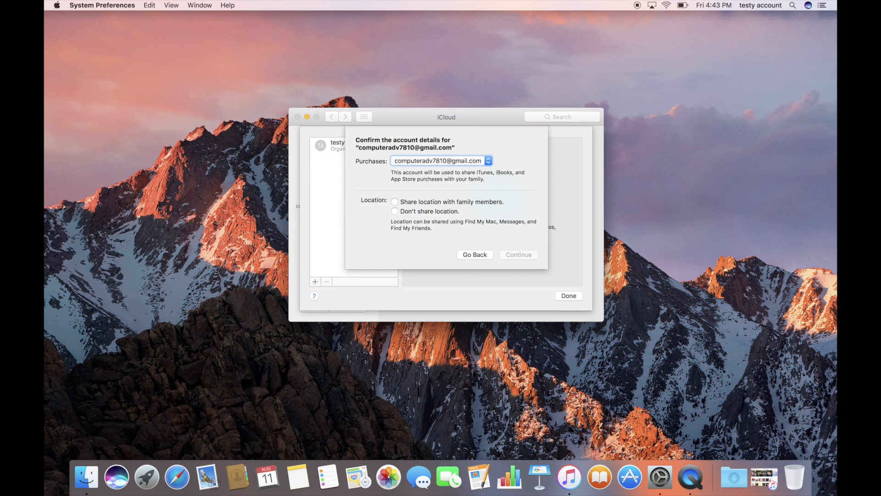
Enter the verification code sent to the trusted phone and share the new member's location
{"action": "left_click", "coordinate": [397, 203]}
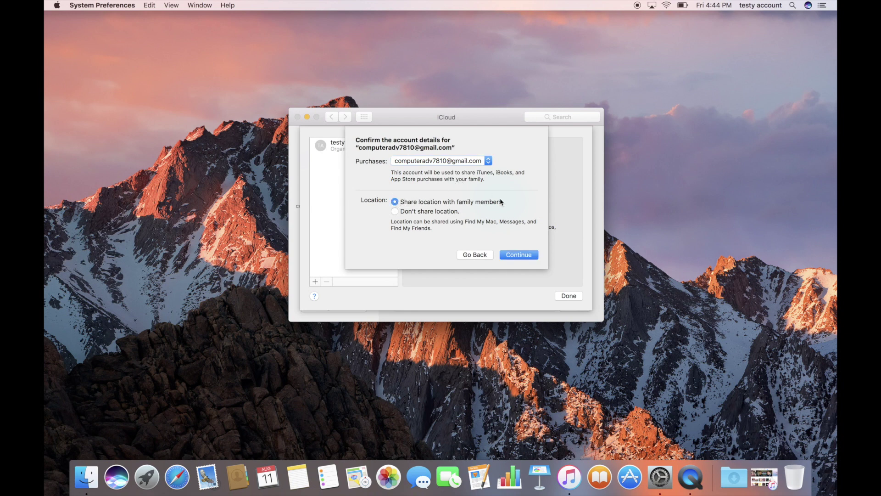
{"action": "left_click", "coordinate": [519, 256]}
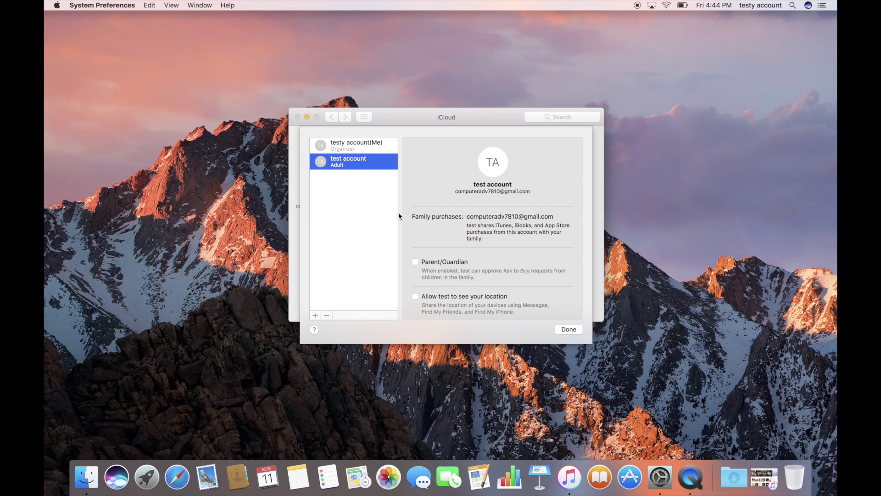
Mark the new adult as Parent/Guardian, click Done, and reopen Manage Family
{"action": "left_click", "coordinate": [416, 263]}
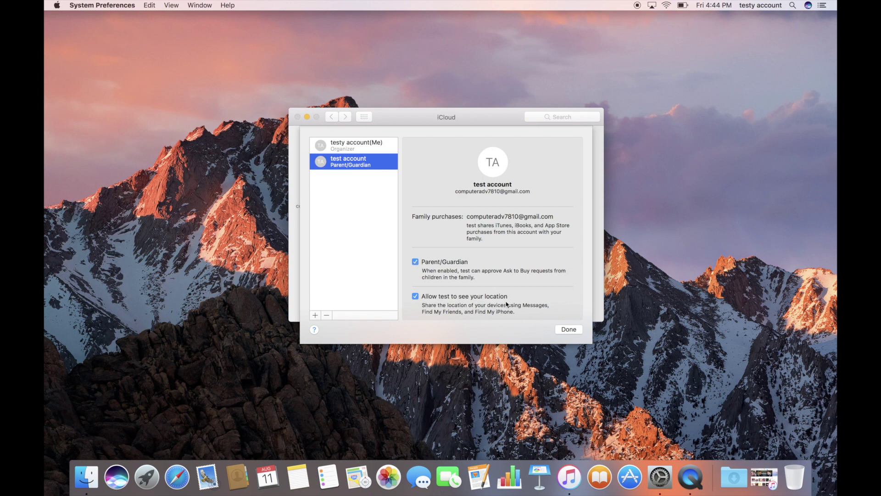
{"action": "left_click", "coordinate": [568, 330]}
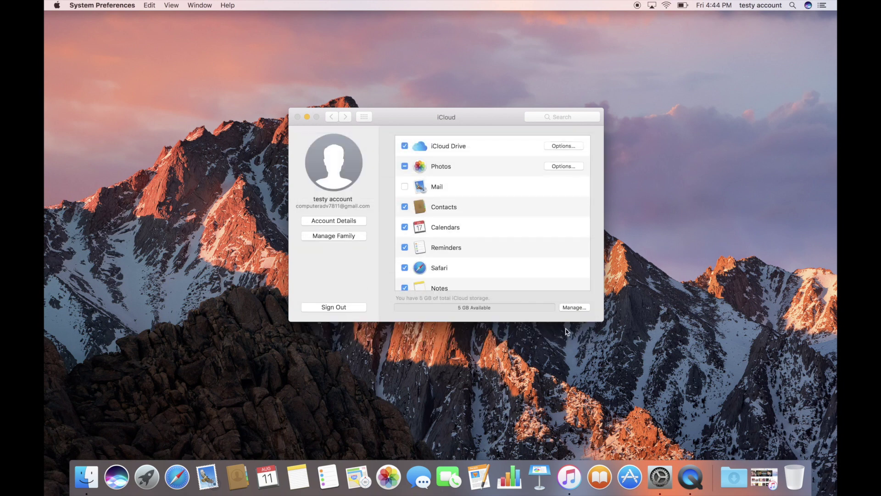
{"action": "left_click", "coordinate": [352, 236]}
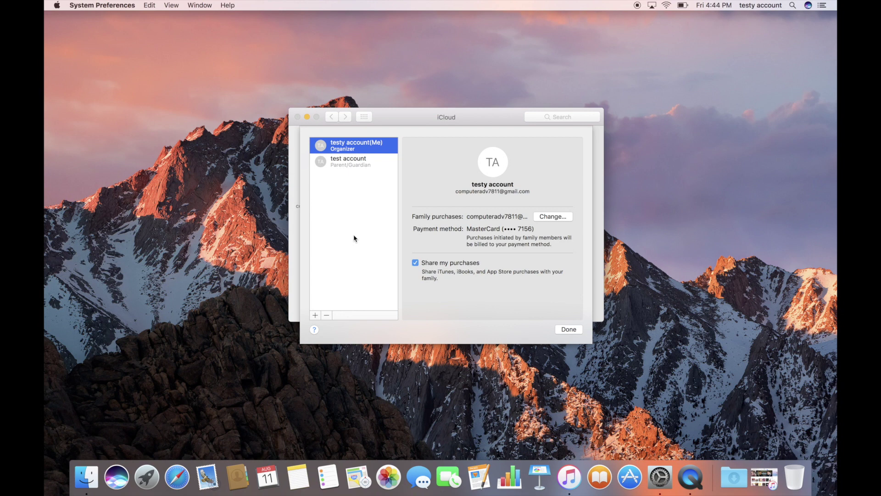
Start adding a family member by creating an Apple ID for a child
{"action": "left_click", "coordinate": [315, 316]}
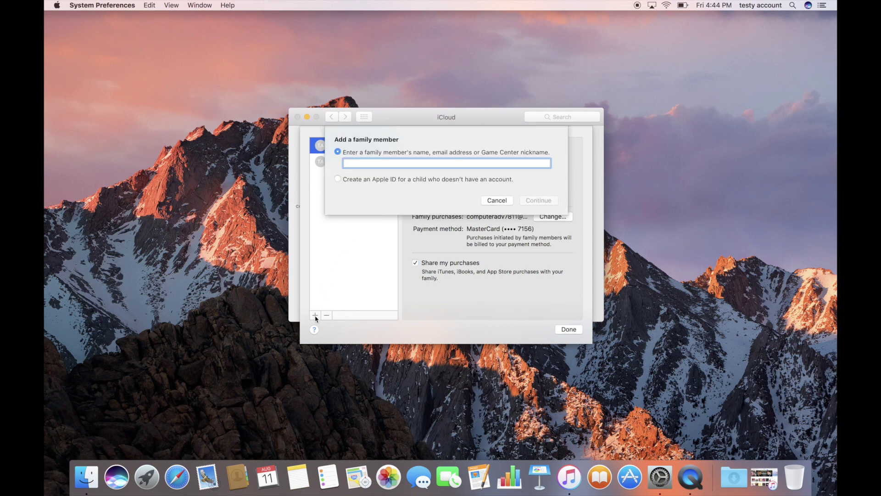
{"action": "left_click", "coordinate": [338, 179]}
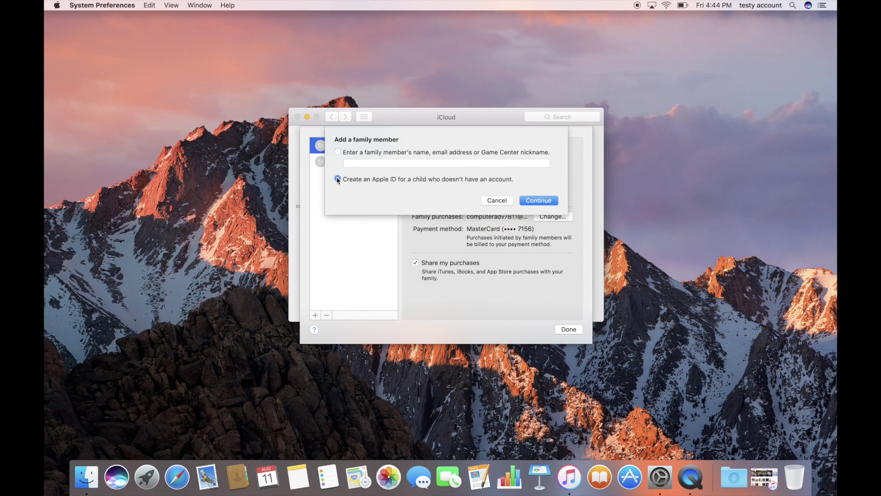
{"action": "left_click", "coordinate": [532, 201]}
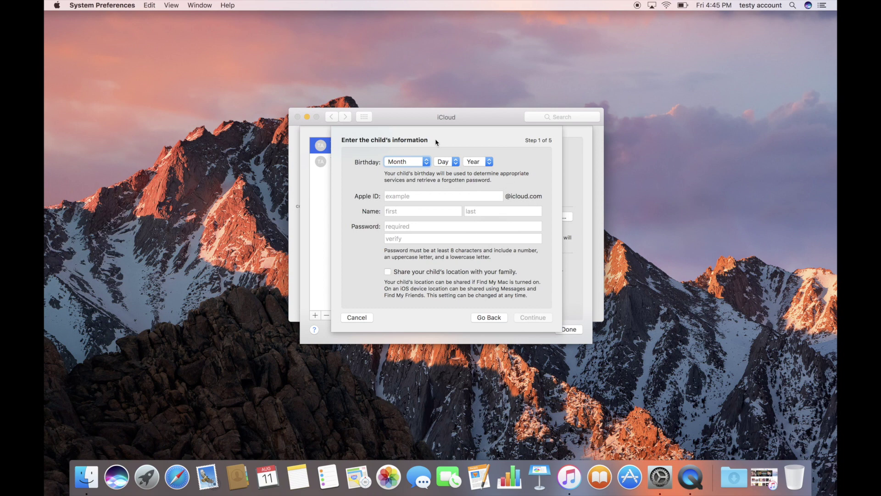
Set the child's birth month to August and day to 12
{"action": "left_click", "coordinate": [426, 161]}
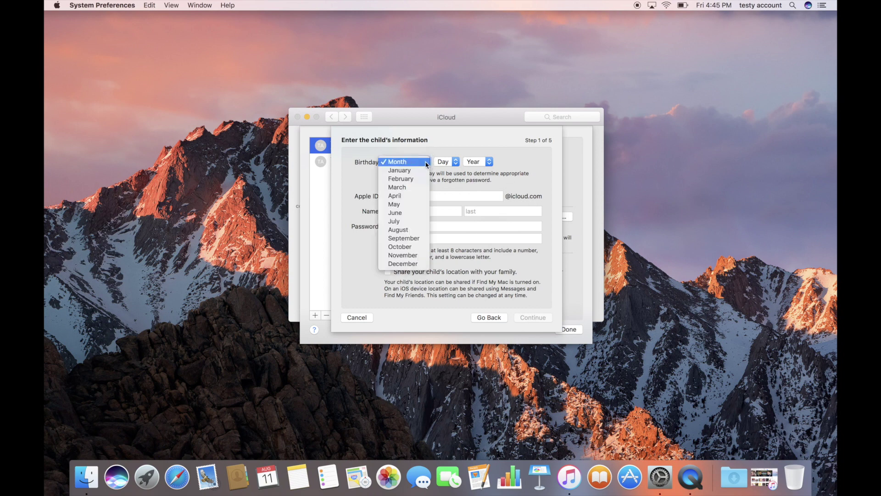
{"action": "left_click", "coordinate": [419, 230]}
{"action": "left_click", "coordinate": [456, 161]}
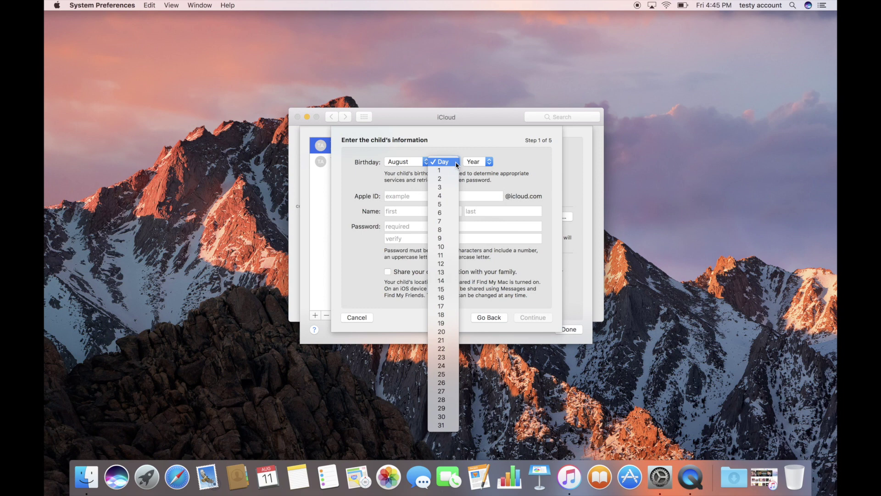
{"action": "left_click", "coordinate": [443, 263]}
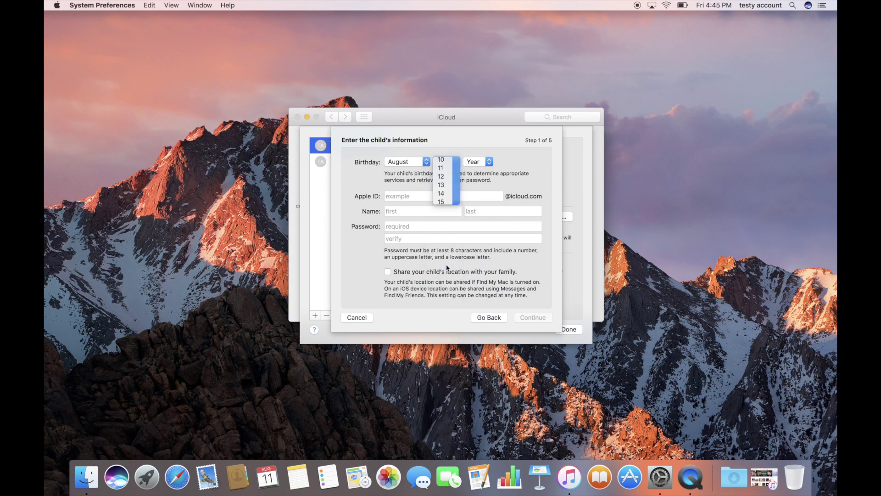
{"action": "left_click", "coordinate": [489, 162]}
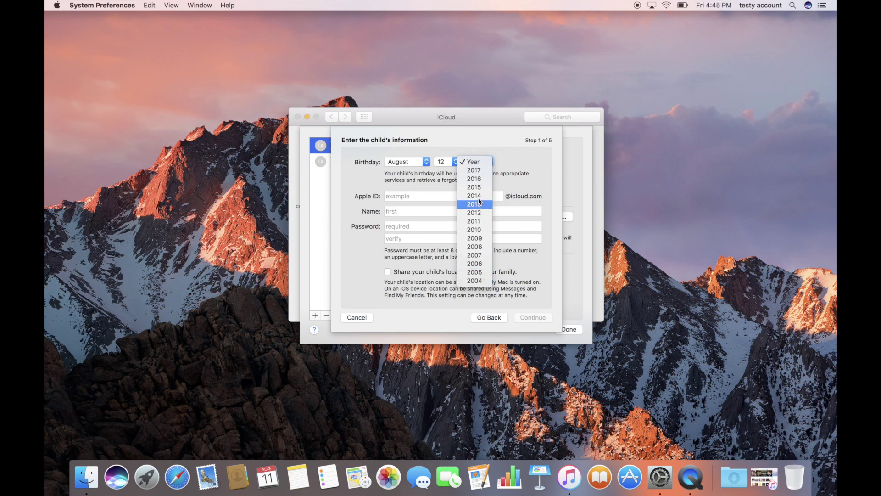
Set the birth year to 2010 and enter the child's Apple ID, first and last name
{"action": "left_click", "coordinate": [479, 230]}
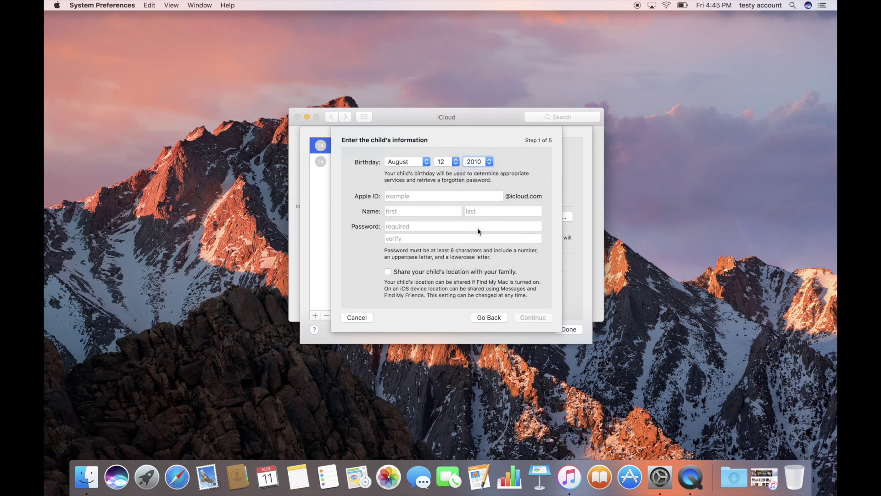
{"action": "left_click", "coordinate": [460, 197]}
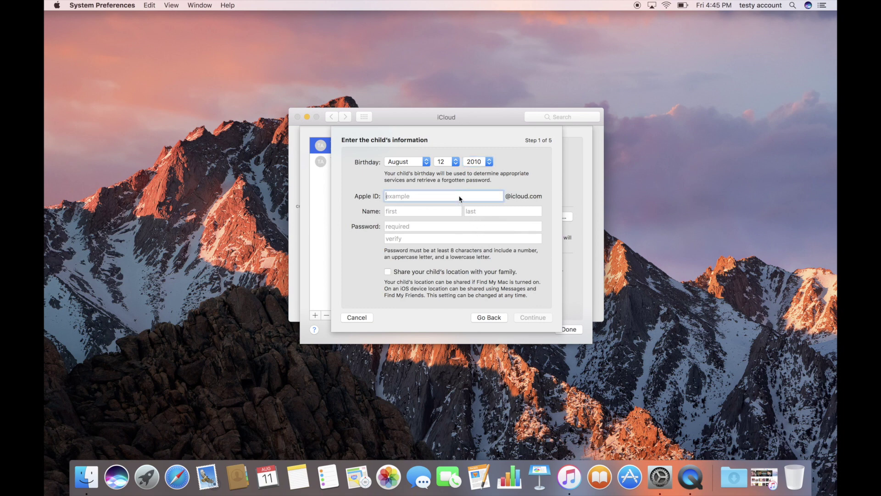
{"action": "left_click", "coordinate": [443, 213]}
{"action": "type", "text": "tes"}
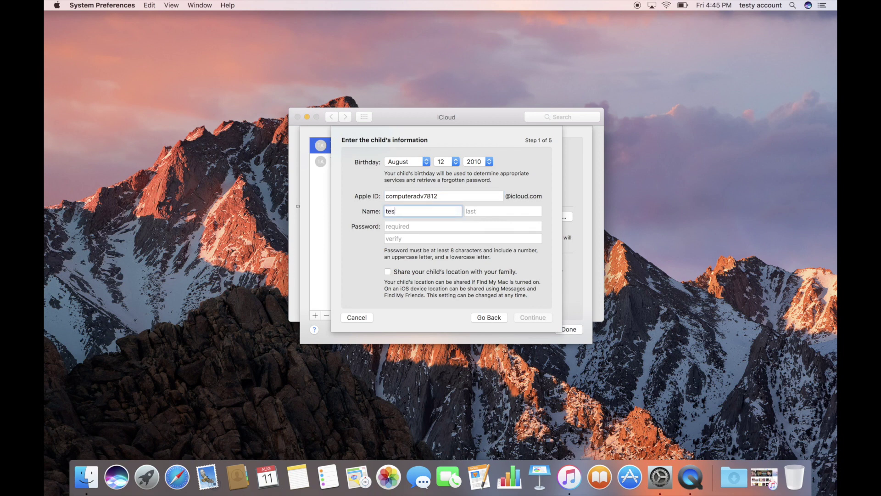
{"action": "type", "text": "tier"}
{"action": "left_click", "coordinate": [489, 212]}
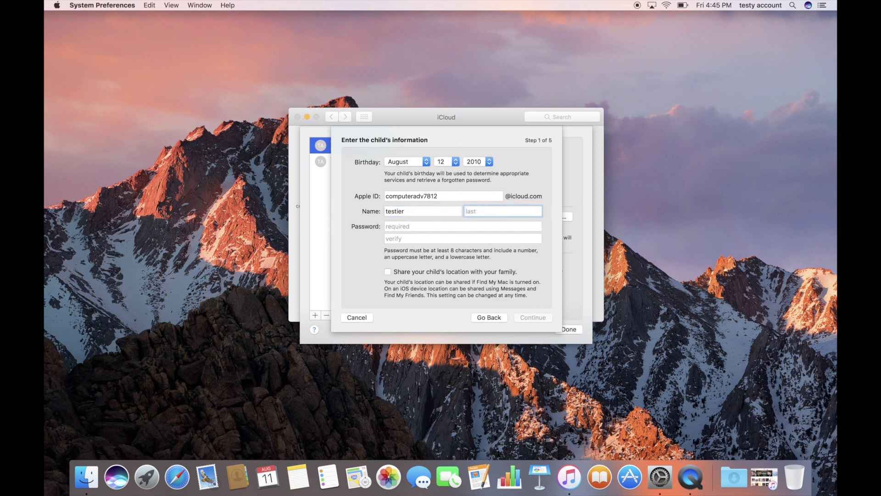
{"action": "type", "text": "account"}
Enter and verify the child's password, share the child's location, and continue
{"action": "left_click", "coordinate": [471, 228]}
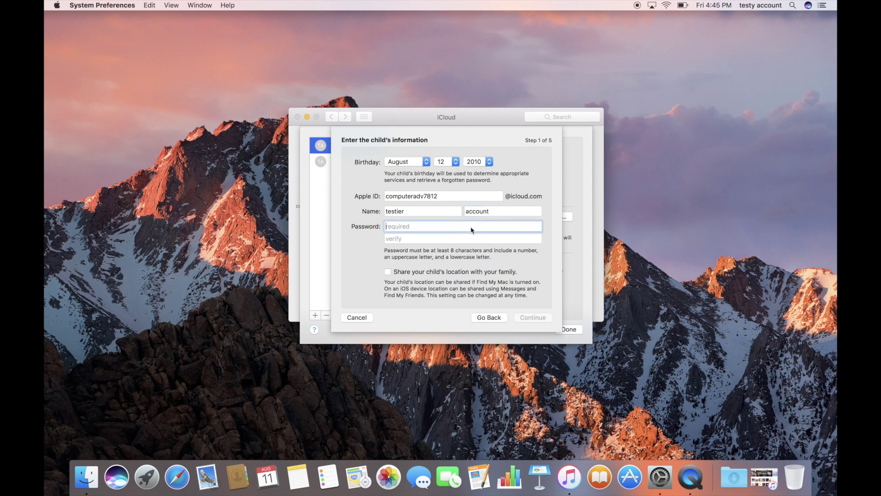
{"action": "type", "text": "••••••••••"}
{"action": "key", "text": "Tab"}
{"action": "type", "text": "••••••"}
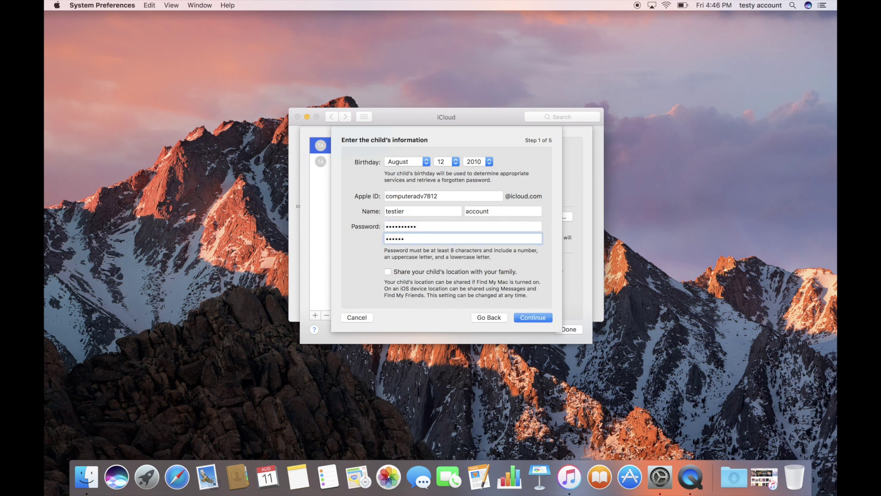
{"action": "left_click", "coordinate": [388, 272]}
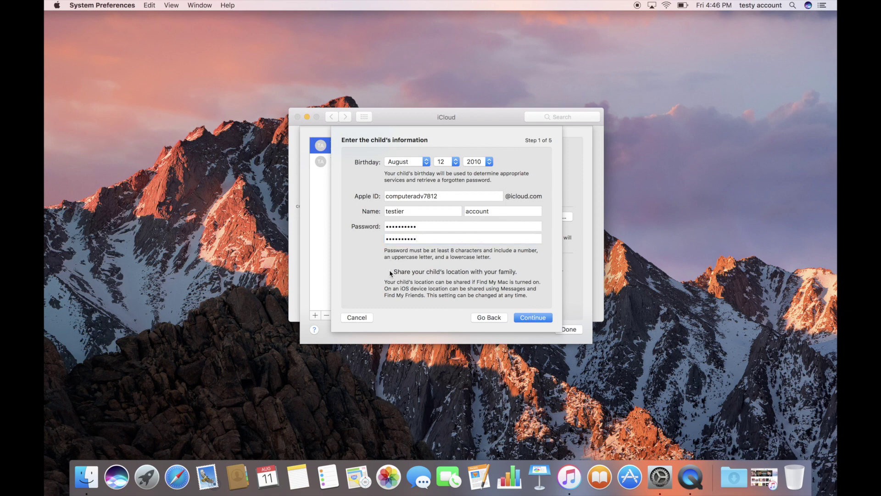
{"action": "left_click", "coordinate": [526, 319]}
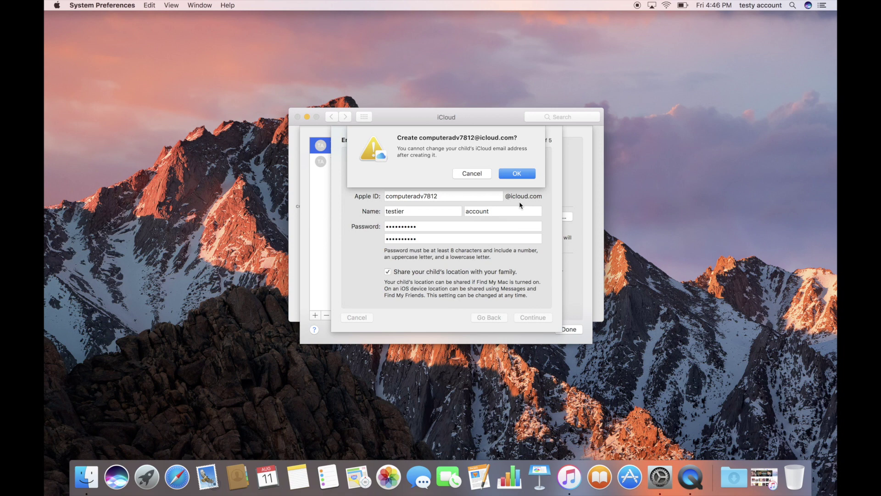
Confirm the child's iCloud address, enter the card's CVV, and agree to the parent privacy disclosure
{"action": "left_click", "coordinate": [518, 174]}
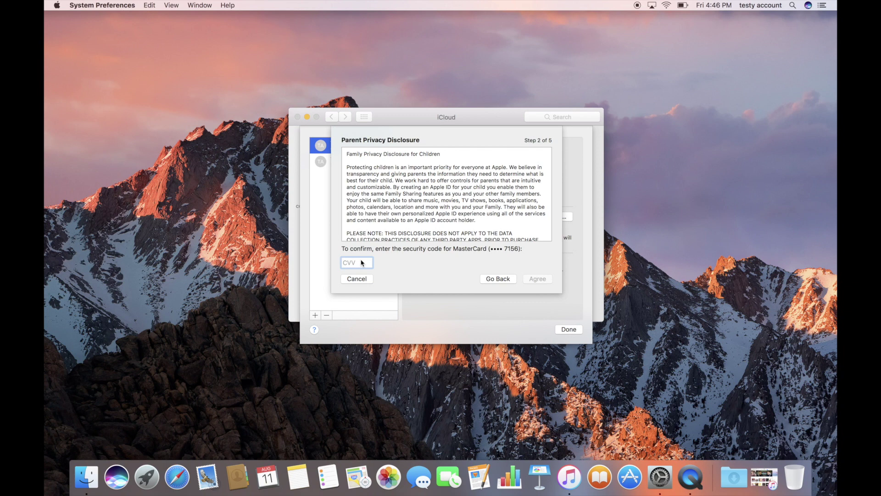
{"action": "type", "text": "XXXXXX"}
{"action": "left_click", "coordinate": [539, 283]}
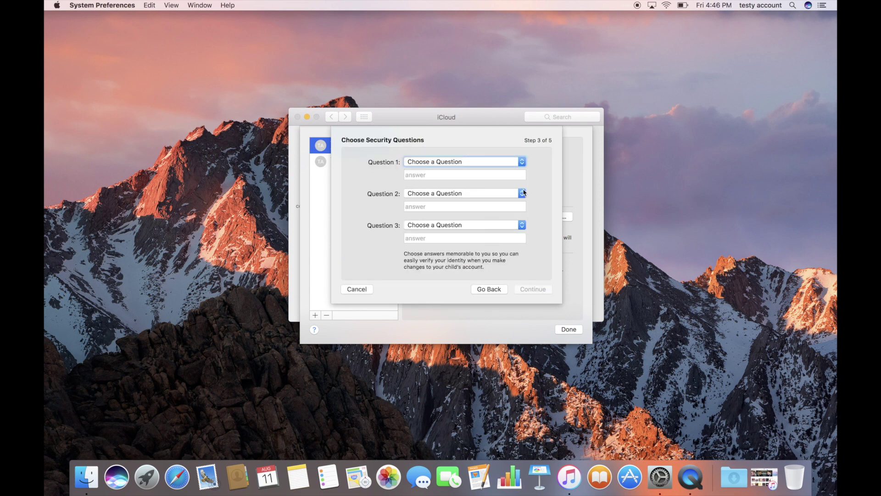
Answer the best friend, dream job, and first boss security questions, then continue
{"action": "left_click", "coordinate": [523, 162]}
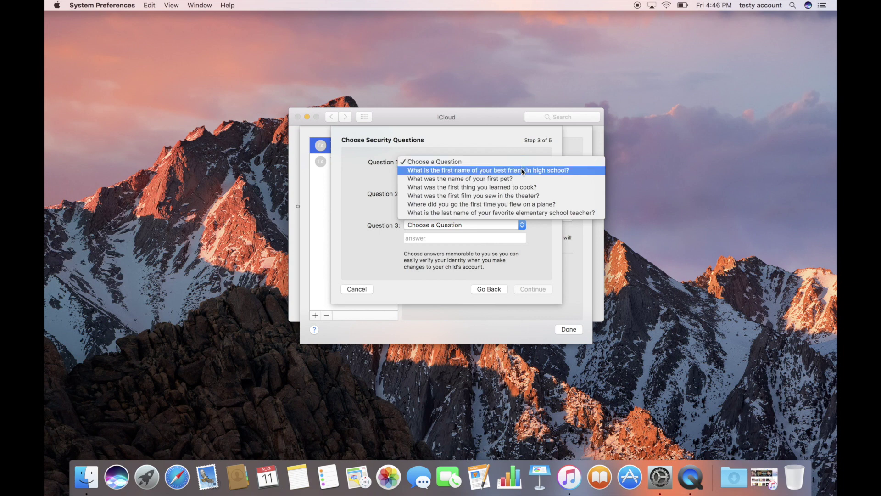
{"action": "left_click", "coordinate": [522, 170]}
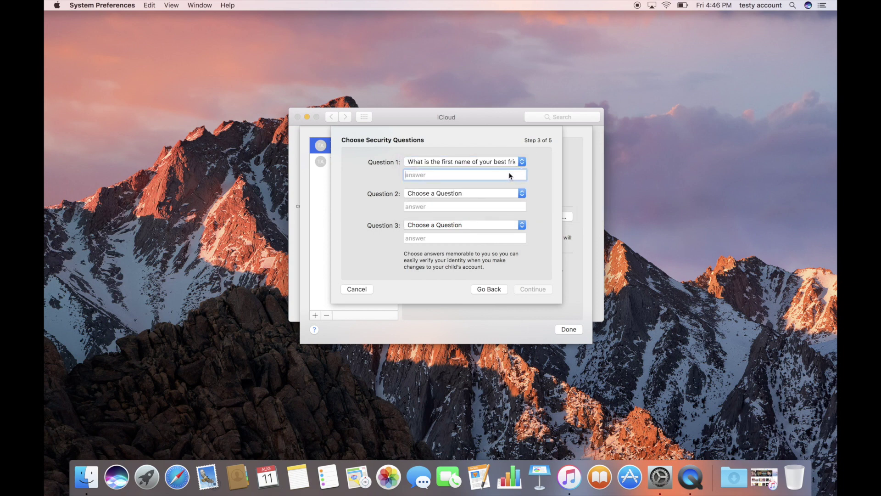
{"action": "left_click", "coordinate": [503, 193]}
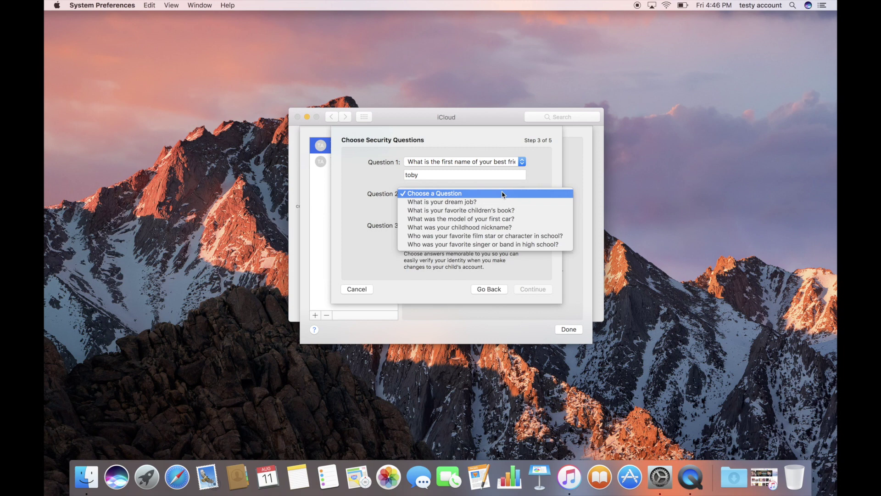
{"action": "left_click", "coordinate": [498, 202]}
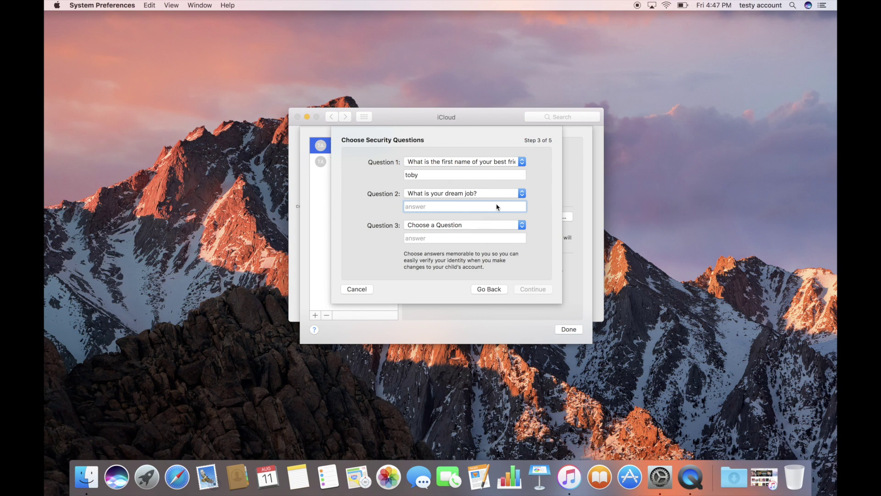
{"action": "left_click", "coordinate": [498, 225]}
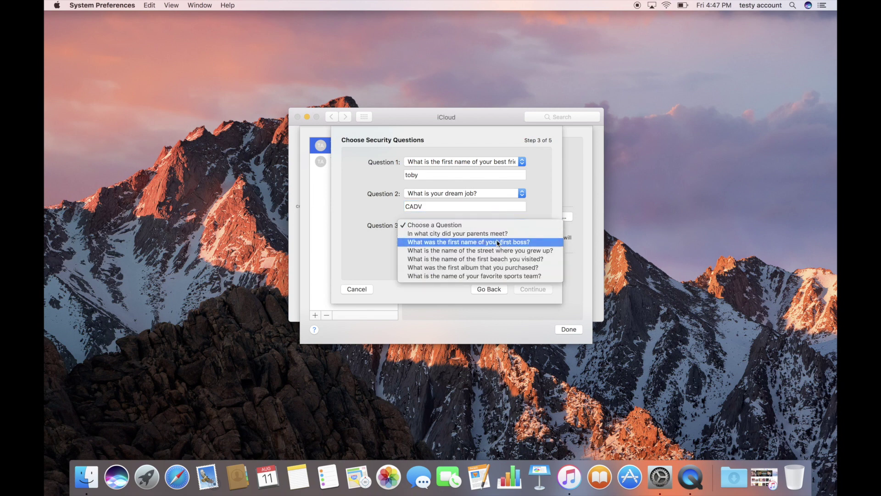
{"action": "left_click", "coordinate": [498, 242]}
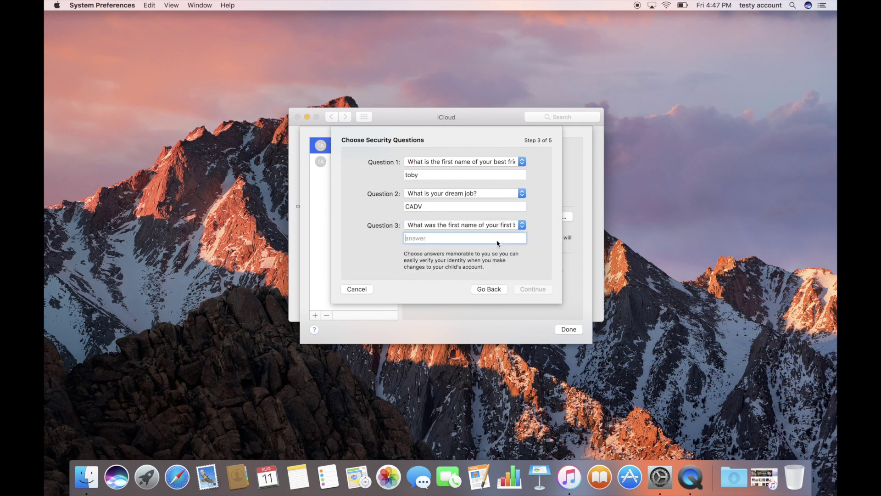
{"action": "left_click", "coordinate": [531, 290]}
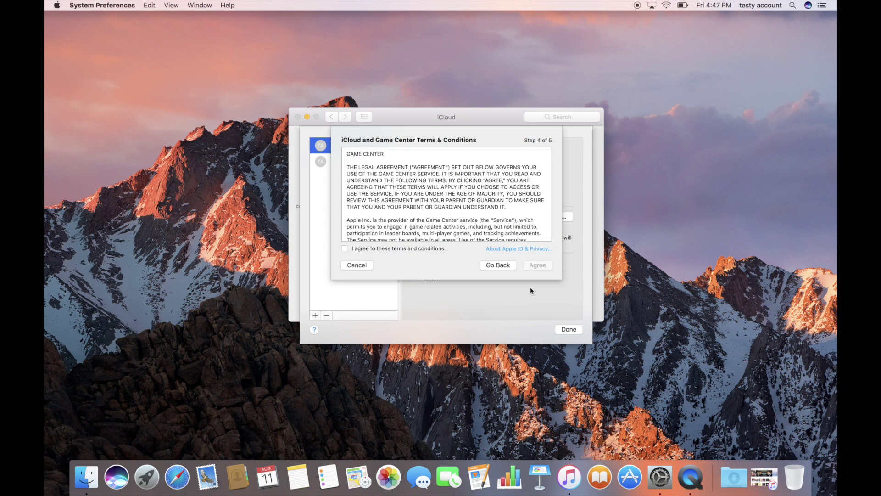
Agree to the iCloud, Game Center and iTunes Store terms to finish creating the child account
{"action": "left_click", "coordinate": [345, 248]}
{"action": "left_click", "coordinate": [534, 269]}
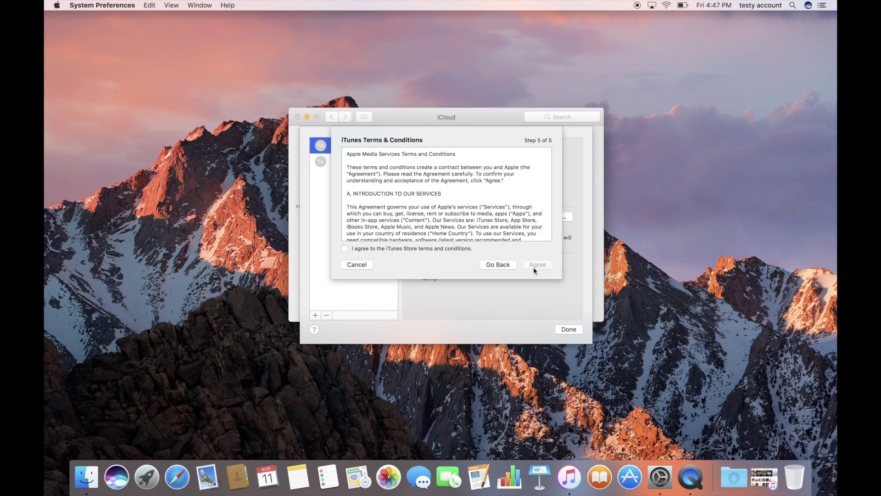
{"action": "left_click", "coordinate": [344, 248]}
{"action": "left_click", "coordinate": [552, 265]}
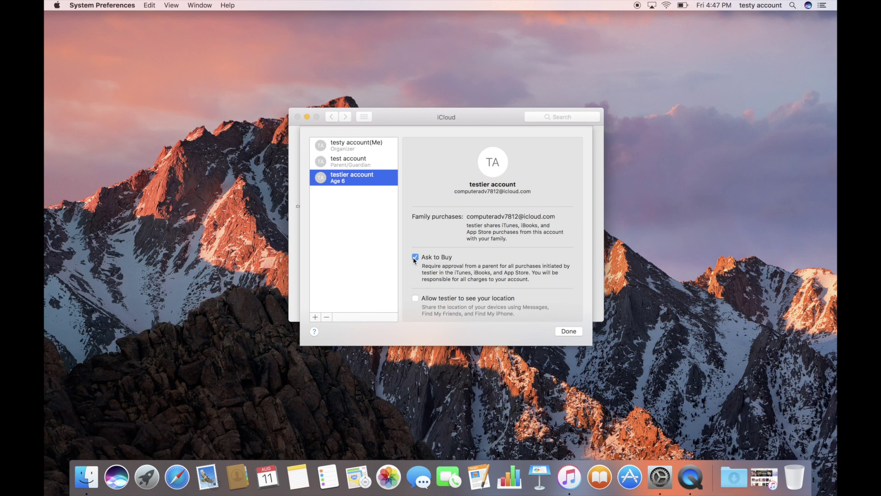
Let the child see your location, review the Parent/Guardian and child members, then close family management
{"action": "left_click", "coordinate": [417, 301]}
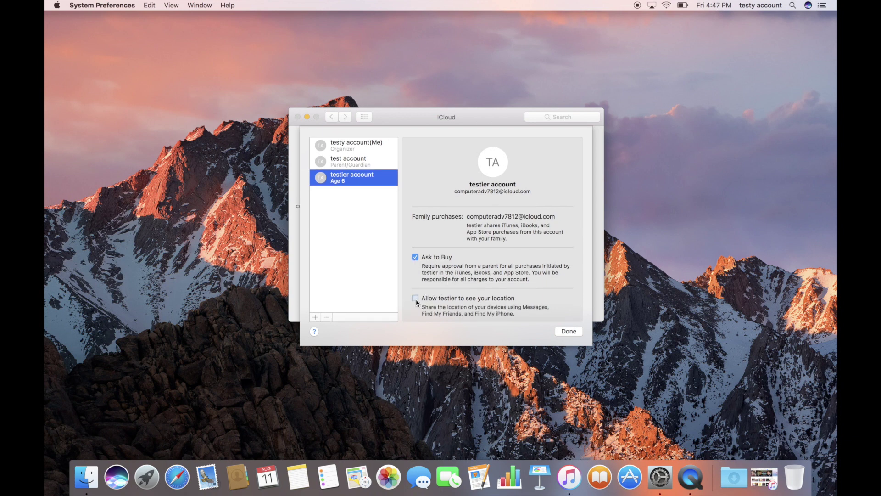
{"action": "left_click", "coordinate": [569, 331]}
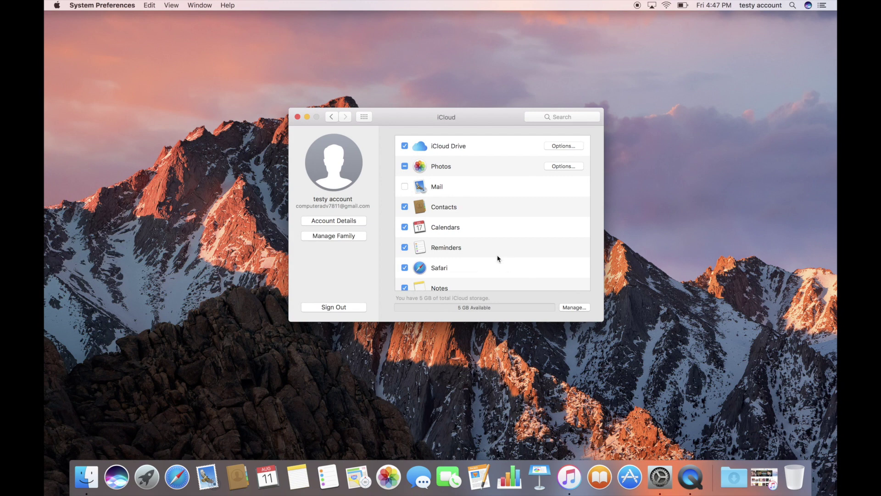
{"action": "left_click", "coordinate": [337, 236]}
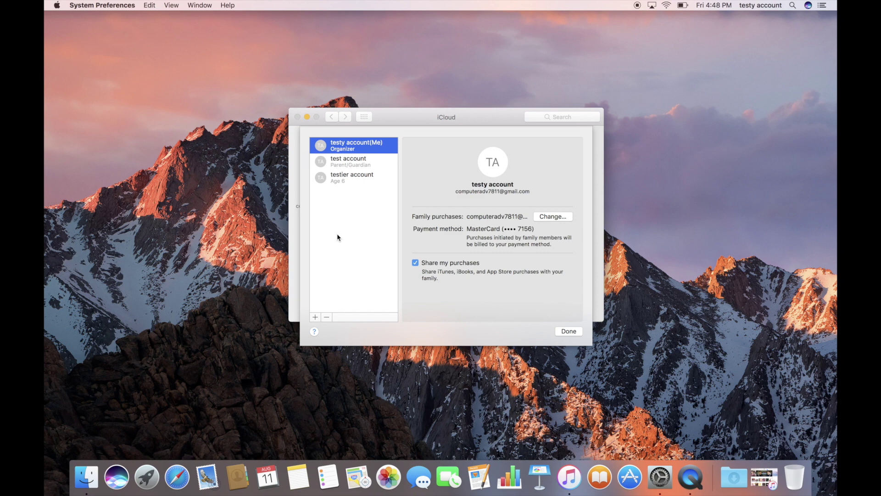
{"action": "left_click", "coordinate": [339, 163]}
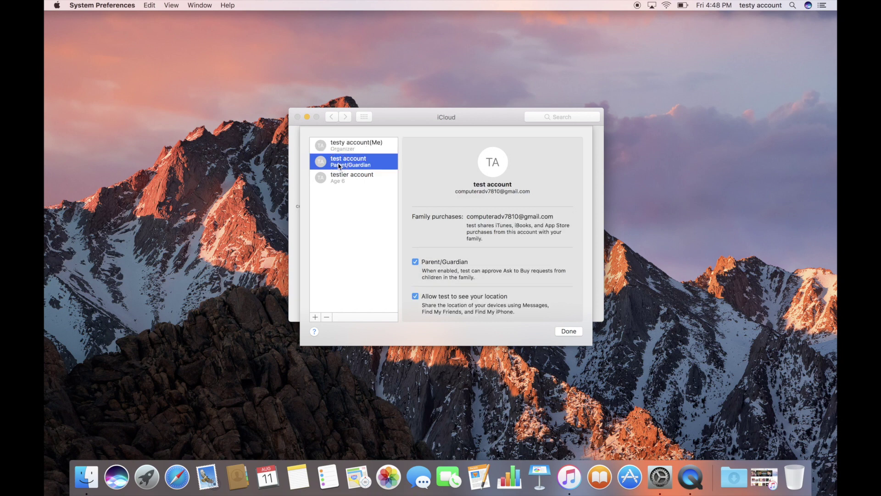
{"action": "left_click", "coordinate": [340, 179]}
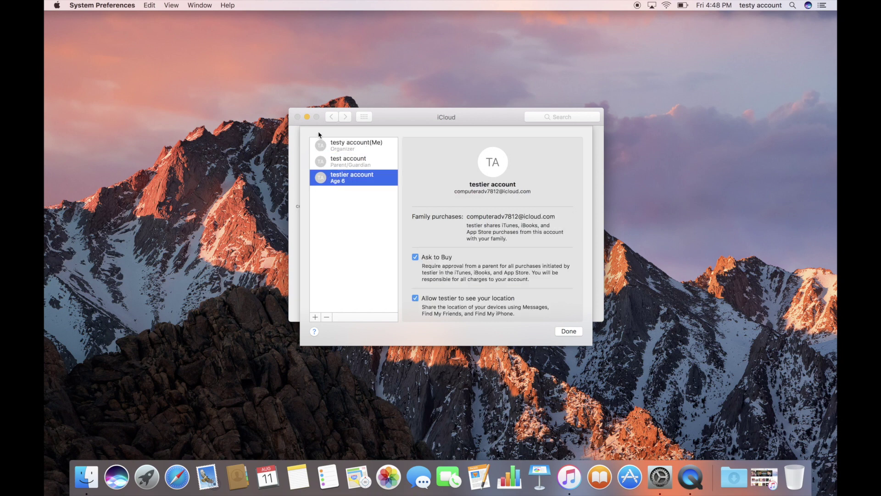
{"action": "left_click", "coordinate": [569, 331]}
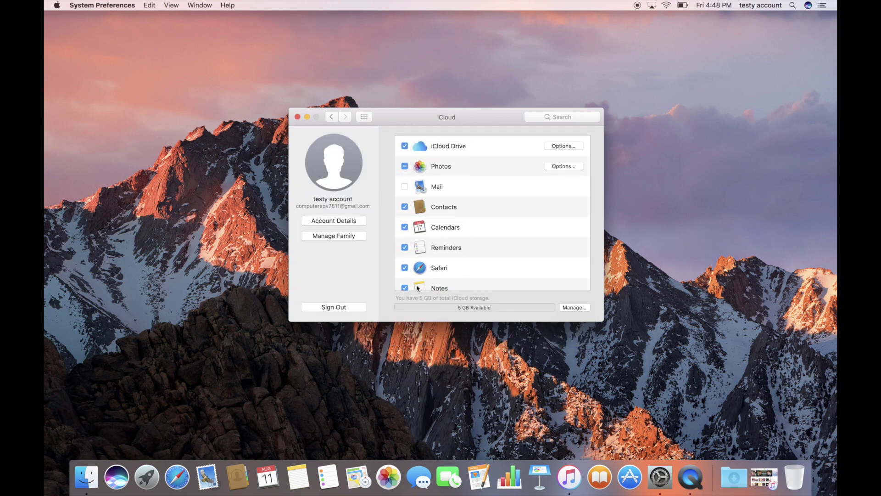